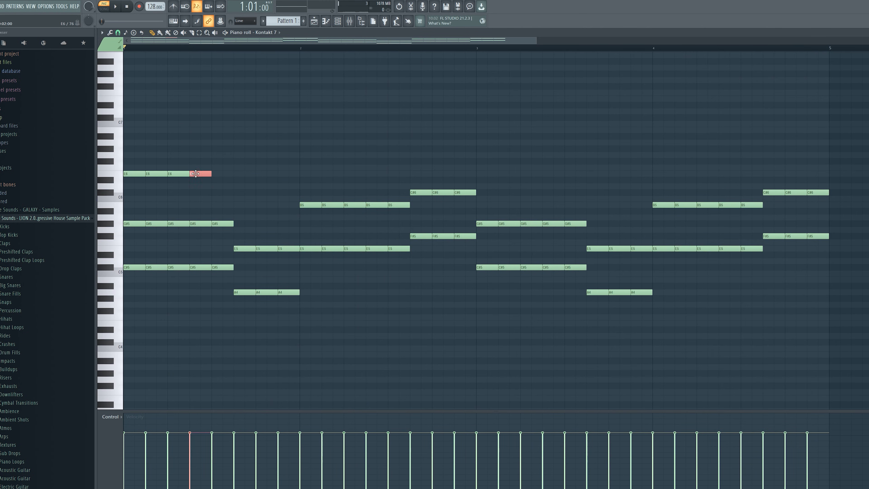
Step: Fill all four bars with repeated E6 notes above the existing chords
{"action": "key", "text": "ctrl+b"}
{"action": "left_click_drag", "start_coordinate": [330, 158], "coordinate": [94, 188]}
{"action": "key", "text": "ctrl+b"}
{"action": "key", "text": "ctrl+b"}
{"action": "key", "text": "ctrl+b"}
{"action": "key", "text": "space"}
{"action": "key", "text": "ctrl+d"}
{"action": "key", "text": "space"}
{"action": "key", "text": "space"}
Step: Add three C#6 notes over the A4 chord at the end of bar 1
{"action": "left_click", "coordinate": [268, 194]}
{"action": "left_click", "coordinate": [287, 194]}
{"action": "key", "text": "space"}
Step: Add five repeated G#5 notes at the start of bar 2, beneath the B5 notes
{"action": "left_click", "coordinate": [306, 211]}
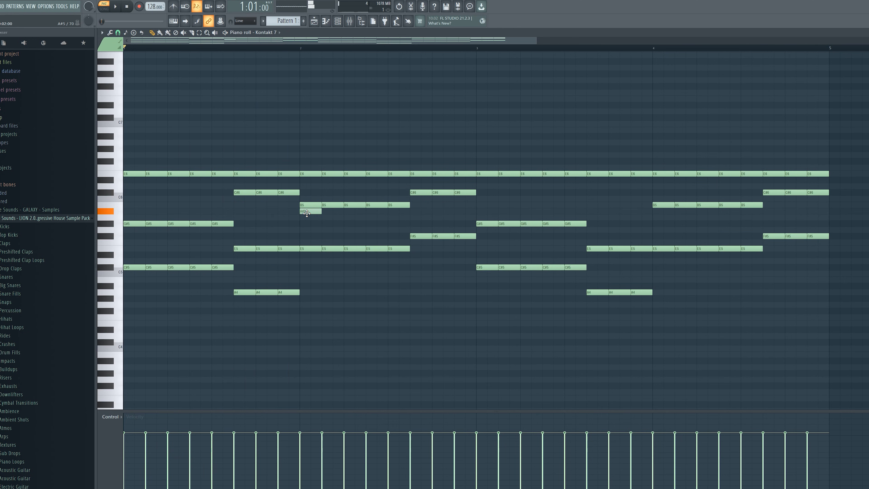
{"action": "key", "text": "space"}
{"action": "left_click", "coordinate": [332, 224]}
{"action": "left_click", "coordinate": [354, 223]}
{"action": "left_click", "coordinate": [376, 224]}
{"action": "left_click", "coordinate": [393, 223]}
{"action": "key", "text": "space"}
Step: Continue the B5 notes over the last three chord hits of bar 2 and play the pattern back
{"action": "left_click", "coordinate": [439, 205]}
{"action": "left_click", "coordinate": [460, 205]}
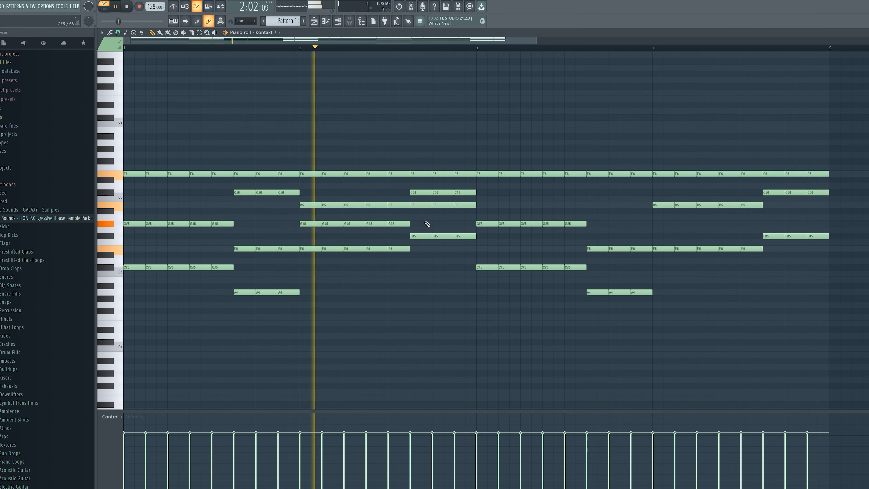
{"action": "scroll", "coordinate": [385, 201], "scroll_direction": "down", "scroll_amount": 2}
{"action": "key", "text": "space"}
Step: Add repeated C#6 notes over the first five hits of bar 1 and throughout bar 3
{"action": "left_click", "coordinate": [372, 194]}
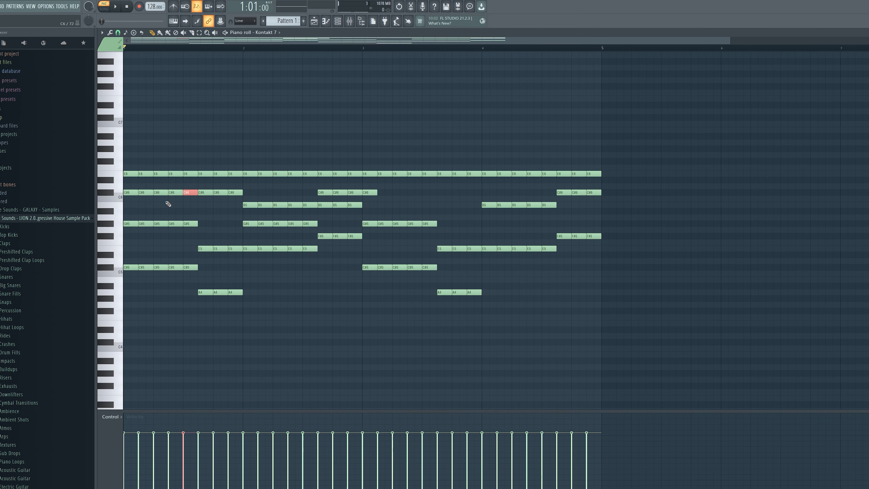
{"action": "key", "text": "space"}
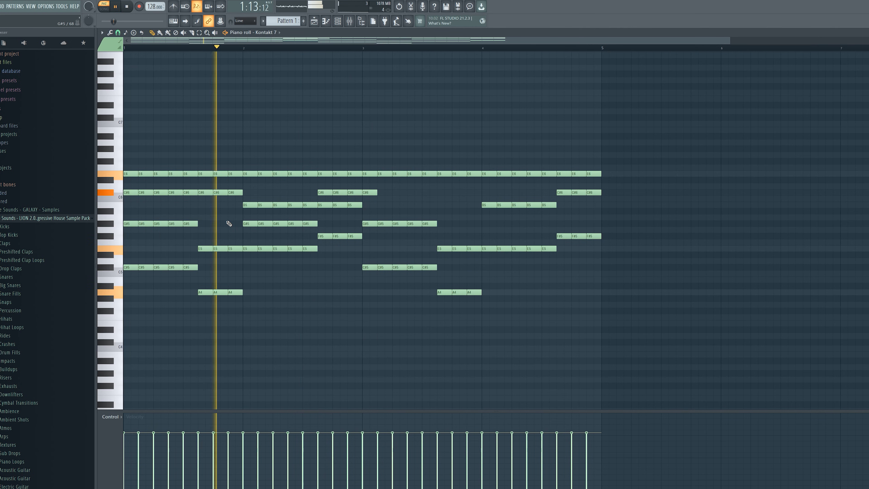
{"action": "key", "text": "space"}
{"action": "left_click", "coordinate": [427, 193]}
{"action": "key", "text": "space"}
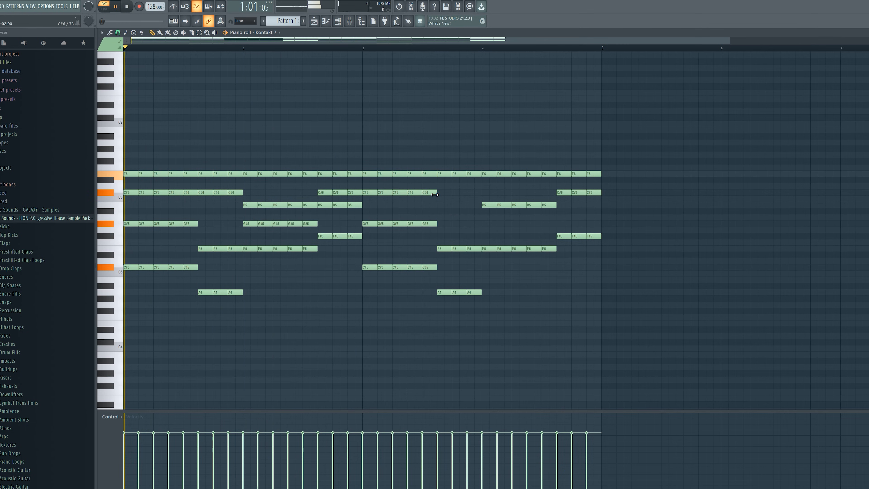
{"action": "left_click", "coordinate": [443, 192]}
{"action": "left_click", "coordinate": [458, 192]}
{"action": "left_click", "coordinate": [474, 192]}
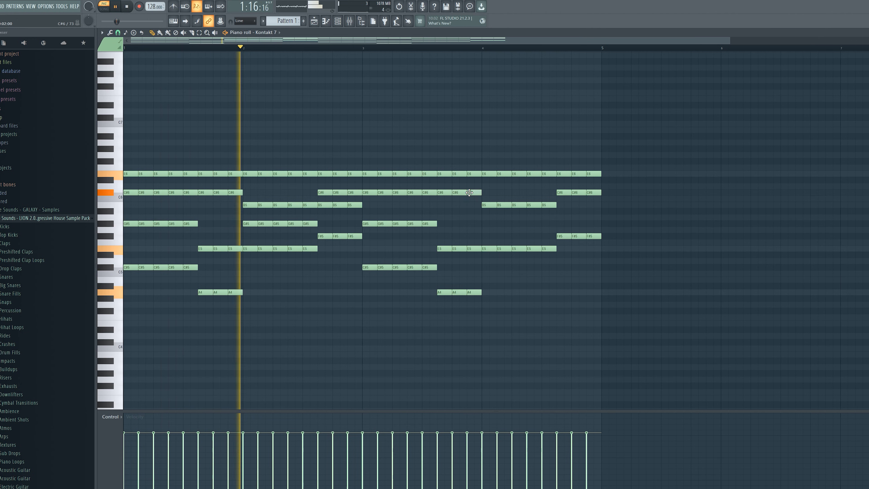
Step: Add repeated C#6 notes over the first five hits of bar 4
{"action": "left_click", "coordinate": [489, 192]}
{"action": "left_click", "coordinate": [504, 192]}
{"action": "left_click", "coordinate": [516, 192]}
{"action": "left_click", "coordinate": [528, 192]}
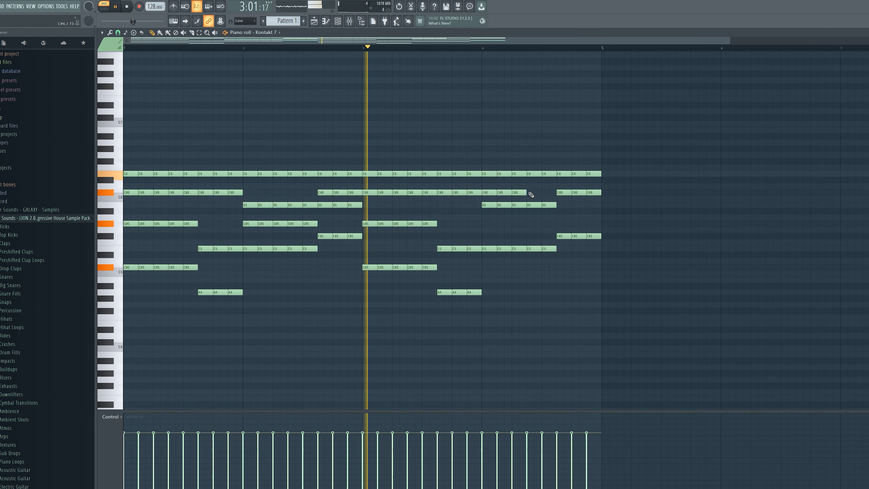
{"action": "left_click", "coordinate": [547, 192]}
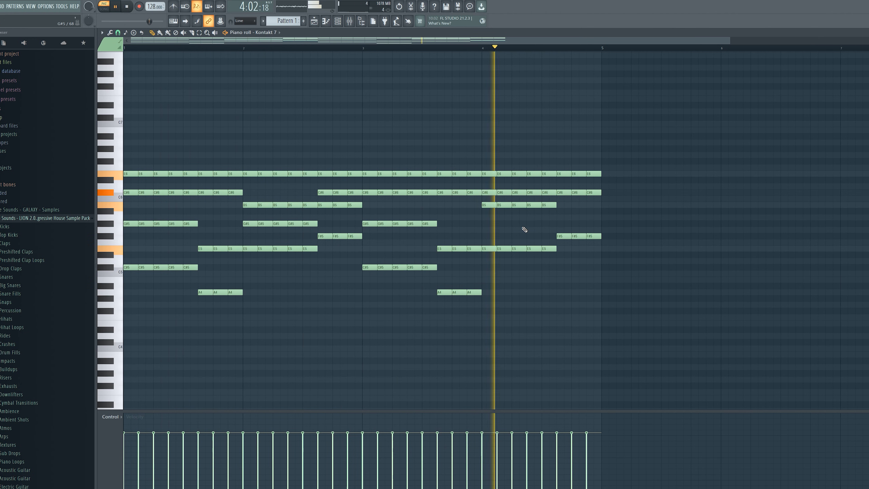
Step: Delete the C#6 notes from the first five hits of bar 4, keeping only the third one
{"action": "right_click", "coordinate": [489, 192]}
{"action": "right_click", "coordinate": [504, 192]}
{"action": "right_click", "coordinate": [533, 192]}
{"action": "right_click", "coordinate": [547, 196]}
{"action": "key", "text": "space"}
Step: Add E5 notes to the first five hits of bar 1 and B5 notes to its last three
{"action": "scroll", "coordinate": [342, 240], "scroll_direction": "up", "scroll_amount": 3}
{"action": "left_click", "coordinate": [135, 286]}
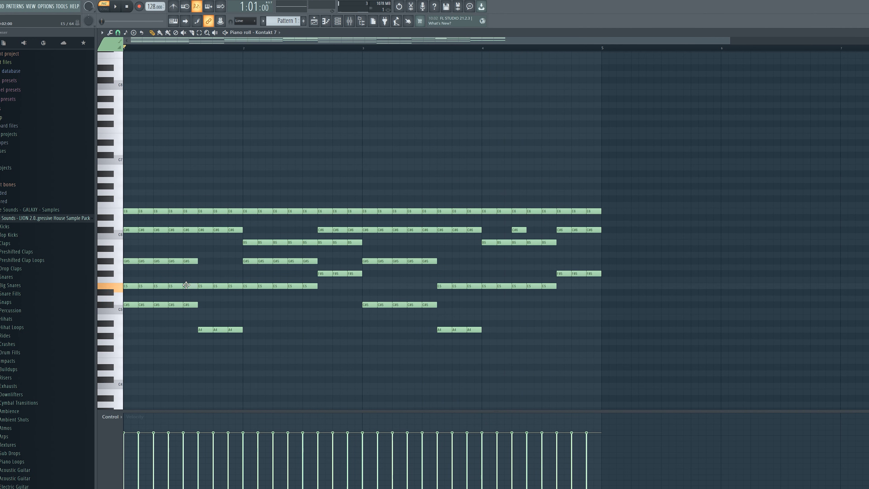
{"action": "left_click_drag", "start_coordinate": [202, 249], "coordinate": [205, 243]}
{"action": "key", "text": "space"}
{"action": "left_click", "coordinate": [220, 242]}
{"action": "left_click", "coordinate": [235, 243]}
{"action": "key", "text": "space"}
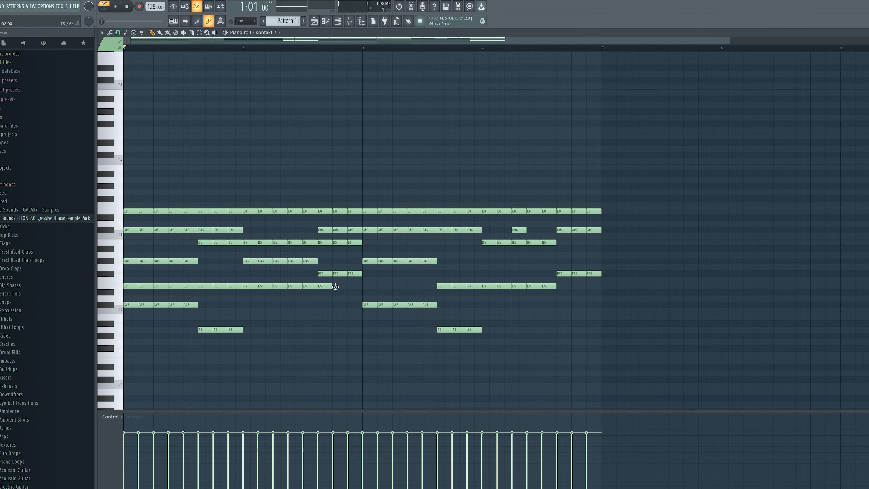
Step: Fill the E5 row through the last three hits of bar 2 and the first five of bar 3
{"action": "left_click", "coordinate": [337, 287]}
{"action": "key", "text": "space"}
{"action": "left_click", "coordinate": [354, 287]}
{"action": "left_click", "coordinate": [369, 287]}
{"action": "left_click", "coordinate": [383, 285]}
{"action": "left_click", "coordinate": [399, 285]}
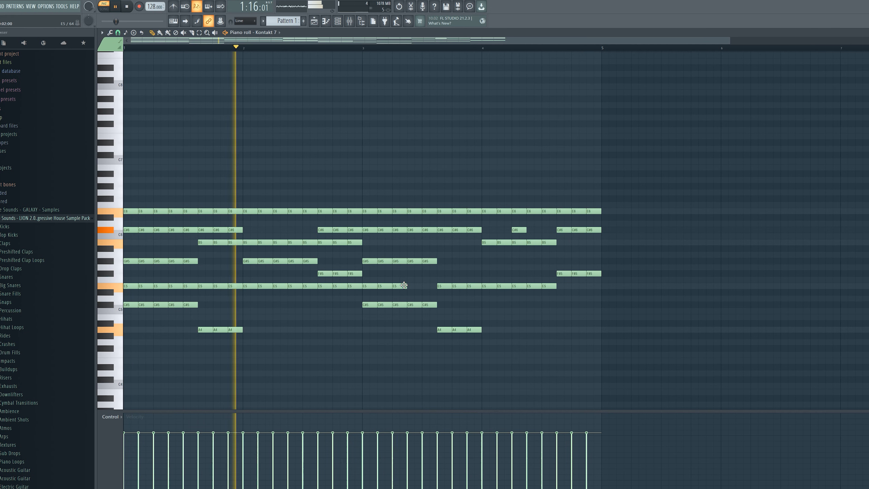
{"action": "left_click", "coordinate": [413, 286]}
{"action": "left_click", "coordinate": [427, 285]}
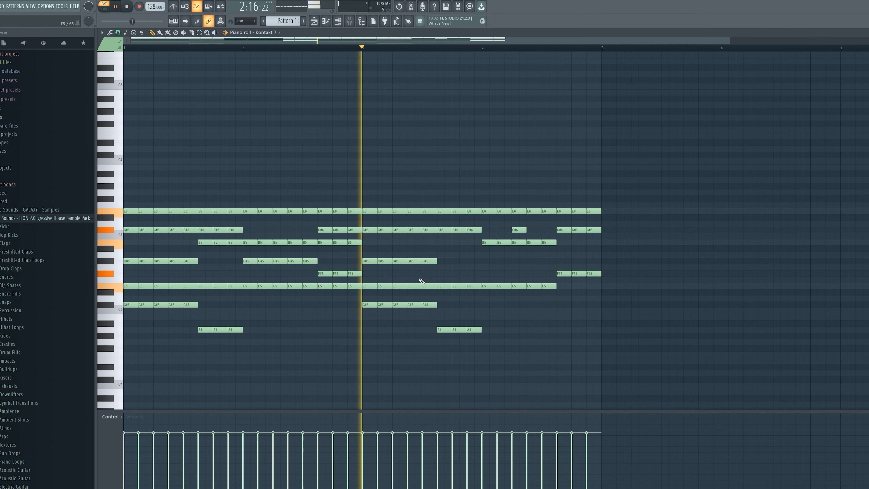
Step: Add B5 notes to the last three hits of bar 3 and E5 notes to the last three of bar 4
{"action": "key", "text": "space"}
{"action": "key", "text": "space"}
{"action": "left_click_drag", "start_coordinate": [442, 245], "coordinate": [474, 242]}
{"action": "left_click", "coordinate": [457, 243]}
{"action": "left_click", "coordinate": [479, 244]}
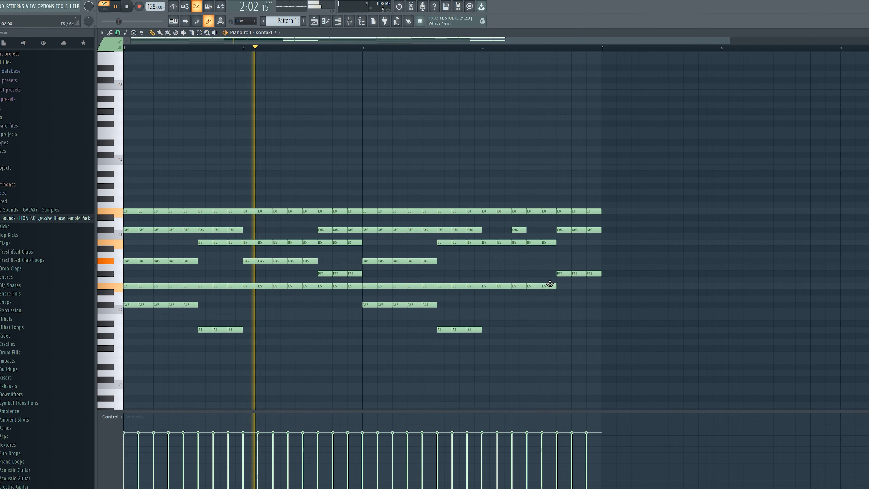
{"action": "left_click", "coordinate": [564, 286]}
{"action": "left_click", "coordinate": [579, 286]}
{"action": "left_click", "coordinate": [588, 286]}
{"action": "key", "text": "space"}
Step: Add bass notes on C#4 and C#3, repeated over the first five hits of bar 1
{"action": "scroll", "coordinate": [223, 291], "scroll_direction": "down", "scroll_amount": 5}
{"action": "left_click", "coordinate": [128, 310]}
{"action": "left_click_drag", "start_coordinate": [128, 310], "coordinate": [124, 287]}
{"action": "scroll", "coordinate": [127, 284], "scroll_direction": "down", "scroll_amount": 3}
{"action": "left_click", "coordinate": [126, 304]}
{"action": "left_click_drag", "start_coordinate": [130, 207], "coordinate": [141, 340]}
{"action": "key", "text": "ctrl+b"}
{"action": "key", "text": "ctrl+b"}
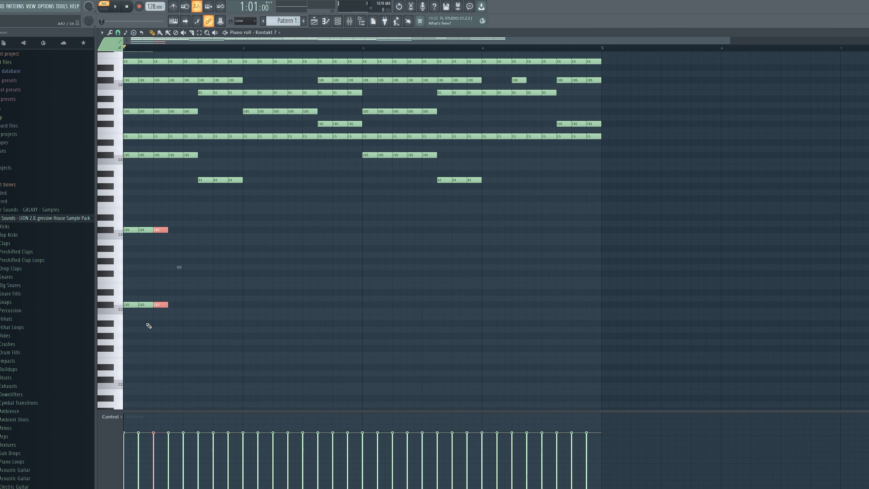
{"action": "key", "text": "space"}
{"action": "scroll", "coordinate": [205, 303], "scroll_direction": "up", "scroll_amount": 1}
{"action": "key", "text": "space"}
Step: Continue the bass line with A2, E3 and F#3 notes through bar 2 and double them one octave higher
{"action": "left_click", "coordinate": [204, 361]}
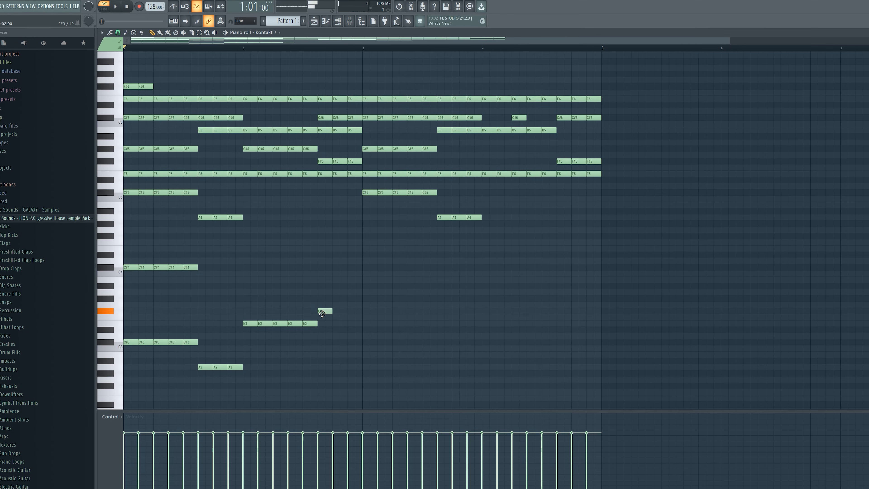
{"action": "left_click_drag", "start_coordinate": [397, 289], "coordinate": [206, 290]}
{"action": "key", "text": "space"}
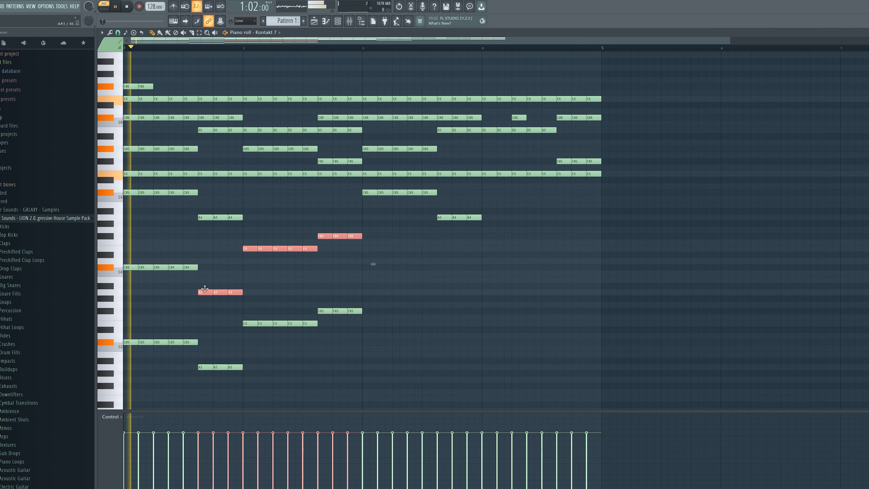
Step: Duplicate the two-octave bass line from bars 1 and 2 into bars 3 and 4
{"action": "left_click", "coordinate": [318, 254], "text": "ctrl"}
{"action": "left_click_drag", "start_coordinate": [380, 227], "coordinate": [120, 382]}
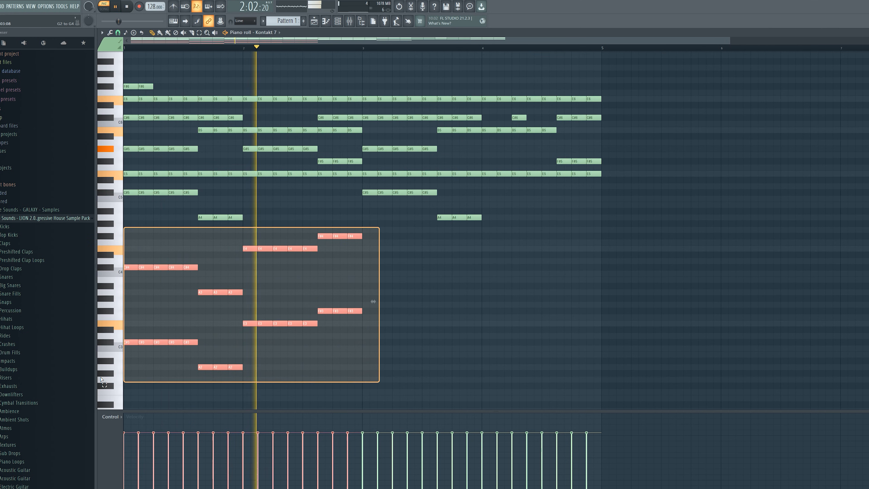
{"action": "key", "text": "ctrl+b"}
{"action": "key", "text": "ctrl+d"}
Step: Delete the two F#6 notes at the start of bar 1 and select all remaining notes
{"action": "right_click", "coordinate": [146, 86]}
{"action": "right_click", "coordinate": [132, 86]}
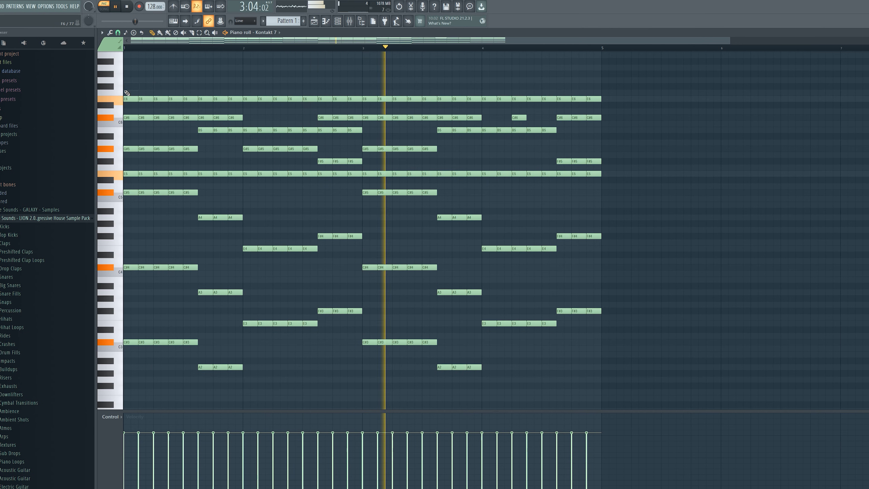
{"action": "key", "text": "ctrl+a"}
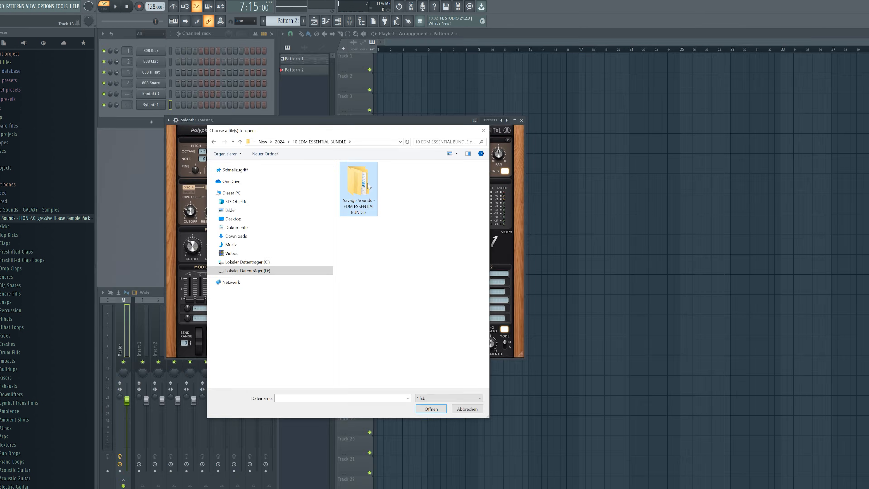
Step: Load the bank "LION - Sylenth1 Soundbank - 8.fxb" from the Savage Sounds - LION 2.0 presets folder into Sylenth1
{"action": "double_click", "coordinate": [369, 185]}
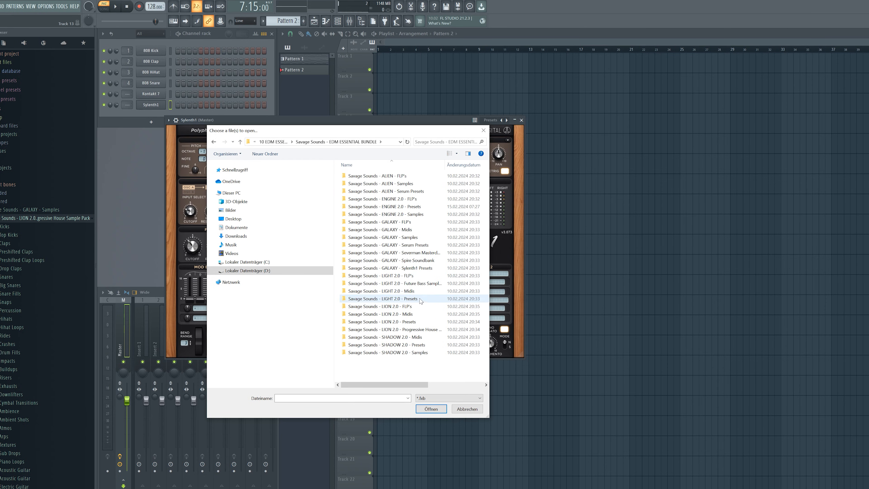
{"action": "double_click", "coordinate": [414, 323]}
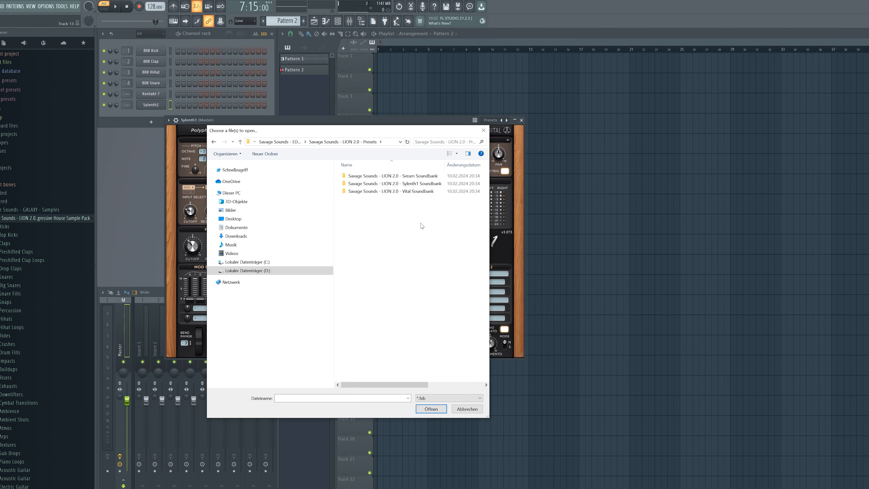
{"action": "double_click", "coordinate": [422, 185]}
{"action": "double_click", "coordinate": [378, 175]}
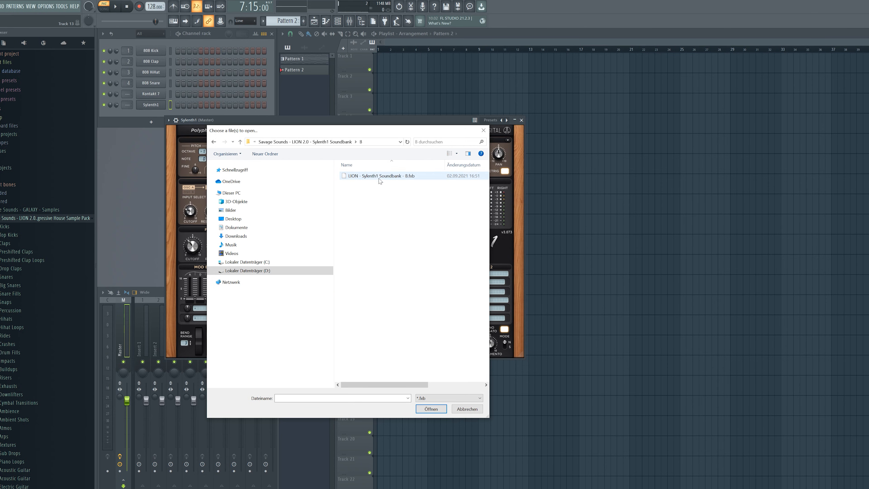
Step: Choose preset 021: Savage - LION - CH - Bells and open the Sylenth1 channel in the piano roll
{"action": "left_click", "coordinate": [369, 191]}
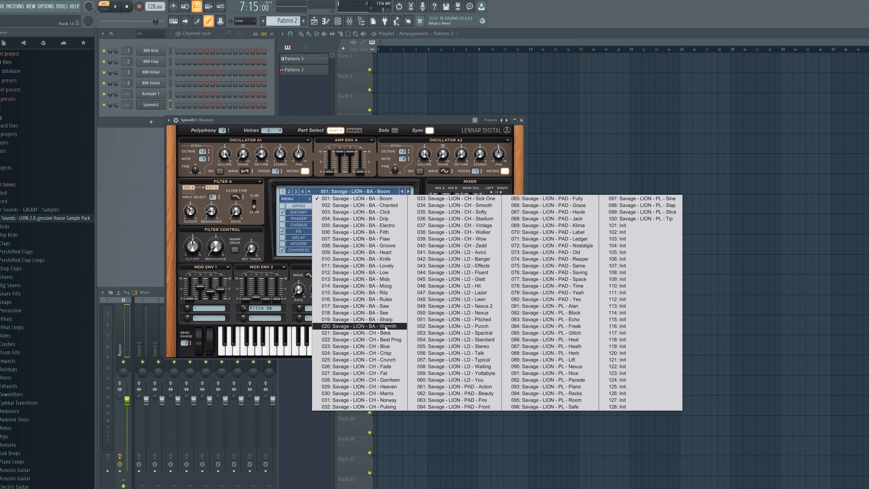
{"action": "left_click", "coordinate": [356, 330]}
{"action": "right_click", "coordinate": [164, 103]}
{"action": "left_click", "coordinate": [178, 116]}
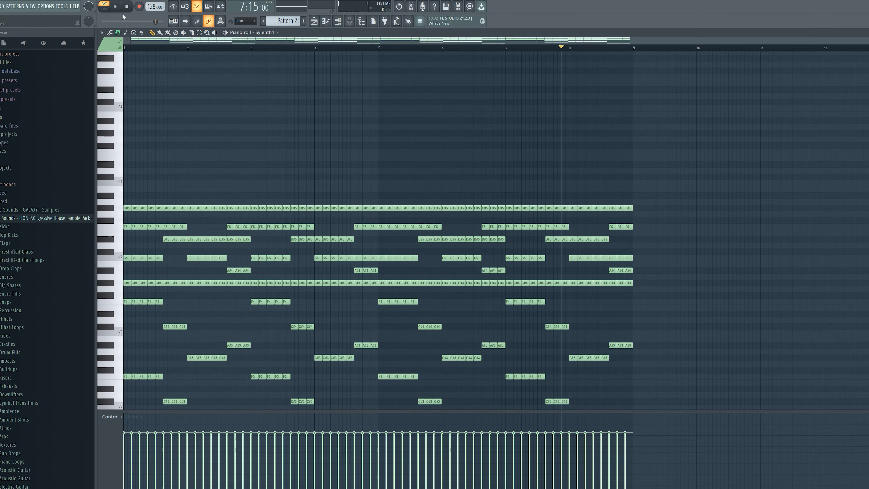
Step: Transpose the Sylenth1 notes up one octave and delete the top row of G#6 notes
{"action": "left_click", "coordinate": [126, 8]}
{"action": "key", "text": "space"}
{"action": "key", "text": "ctrl+Up"}
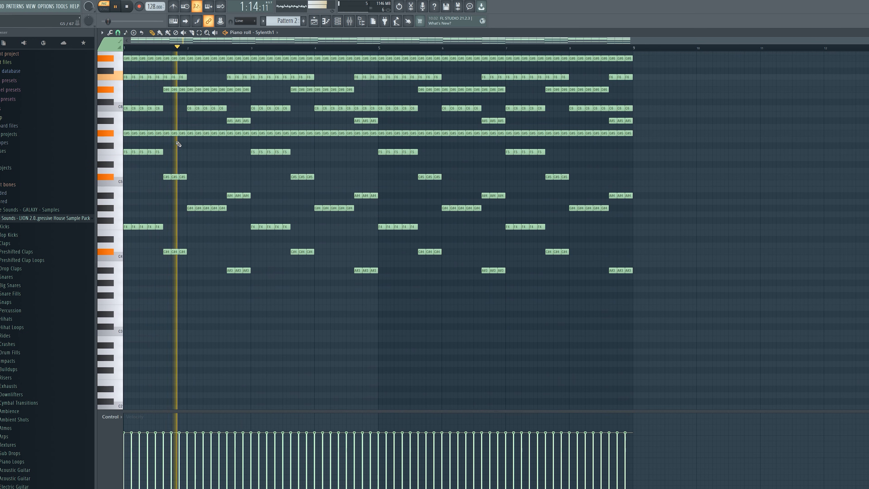
{"action": "scroll", "coordinate": [191, 154], "scroll_direction": "up", "scroll_amount": 2}
{"action": "left_click_drag", "start_coordinate": [698, 99], "coordinate": [137, 140]}
{"action": "key", "text": "Delete"}
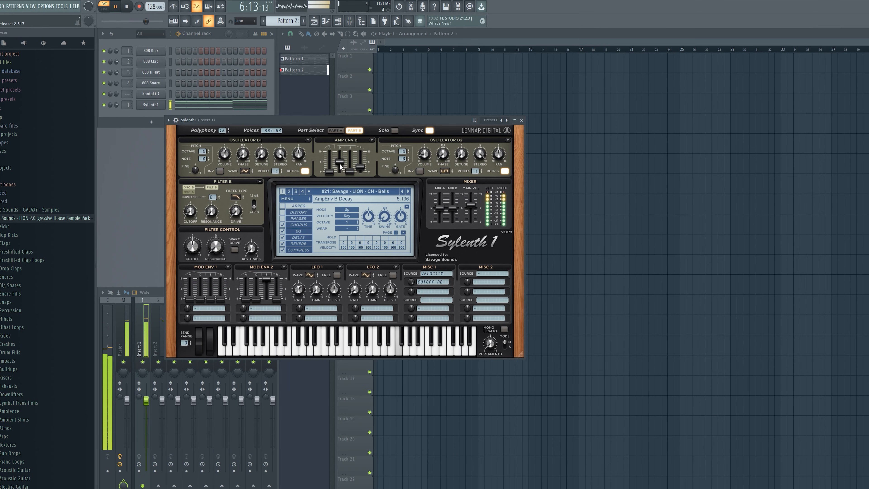
Step: Shape the amp envelopes of the Bells preset's parts B and A, adjusting their decay
{"action": "left_click_drag", "start_coordinate": [340, 167], "coordinate": [342, 152]}
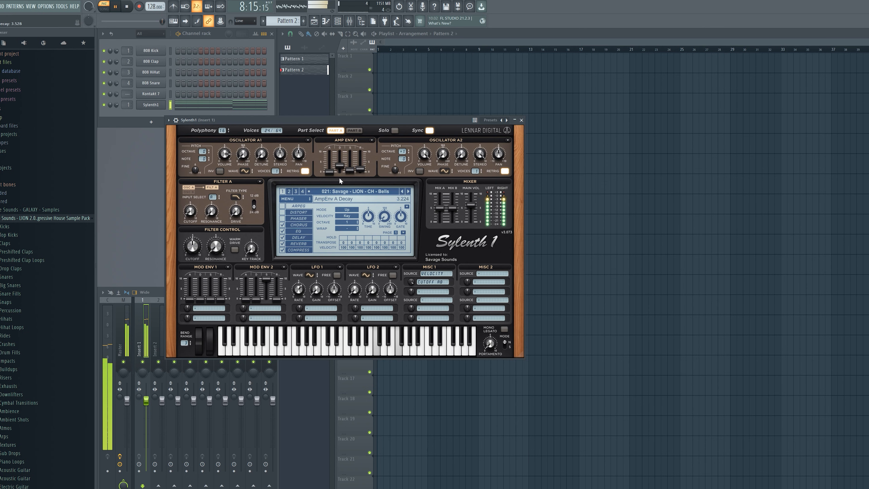
{"action": "left_click_drag", "start_coordinate": [331, 171], "coordinate": [361, 168]}
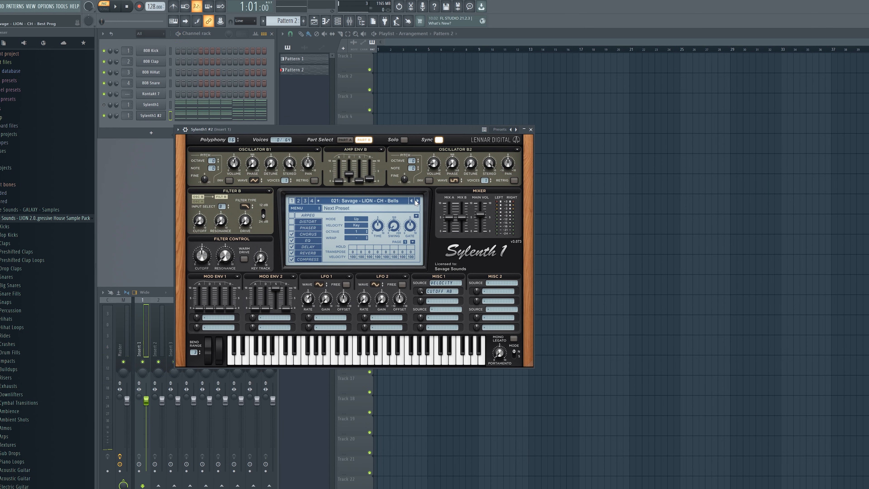
Step: Switch Sylenth1 #2 to preset 023: Savage - LION - CH - Blue and unmute the original Sylenth1 channel
{"action": "left_click", "coordinate": [417, 201]}
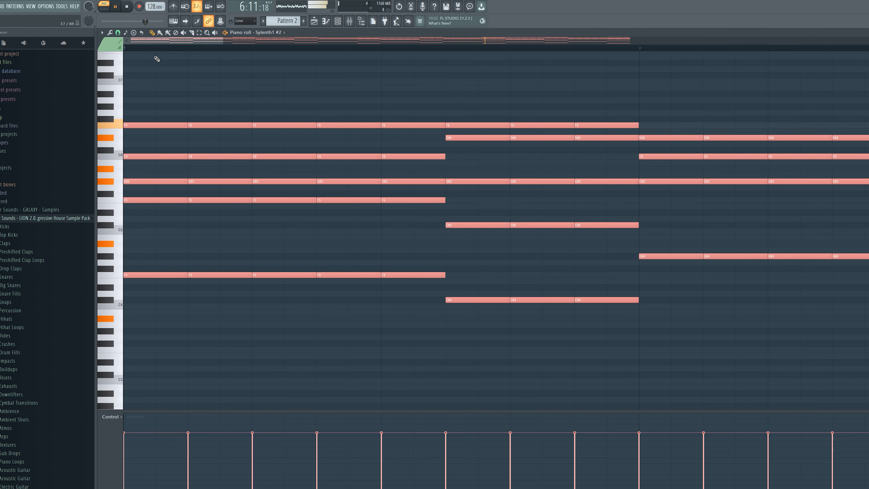
{"action": "left_click", "coordinate": [120, 40]}
{"action": "left_click", "coordinate": [128, 55]}
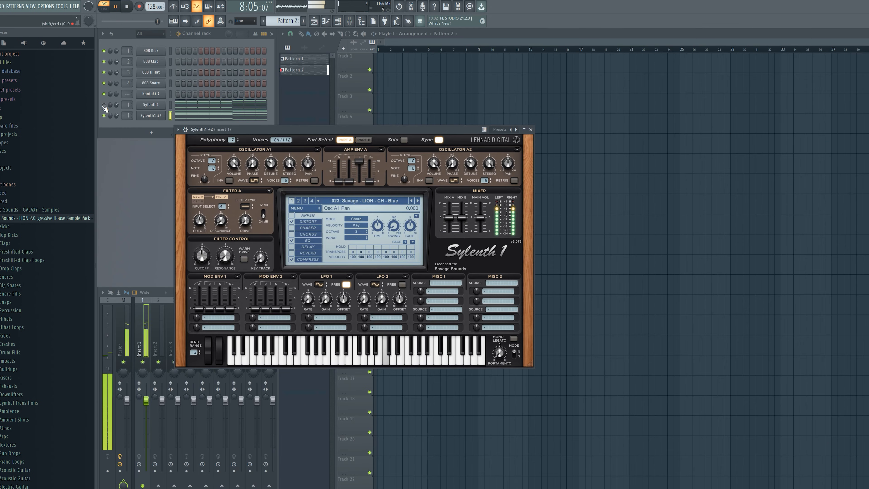
{"action": "left_click", "coordinate": [104, 106]}
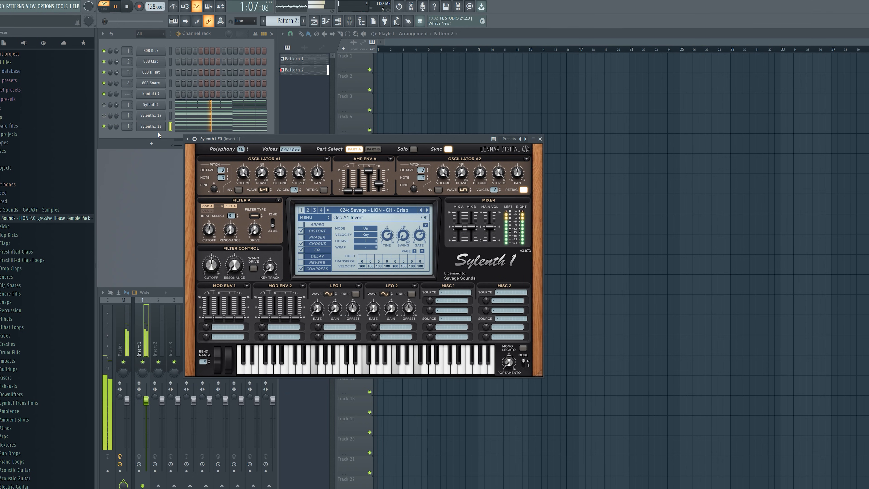
Step: Switch Sylenth1 #3 to preset 025: Savage - LION - CH - Crunch and slightly lower the Sylenth1 #3 and Sylenth1 channel volumes
{"action": "left_click", "coordinate": [427, 210]}
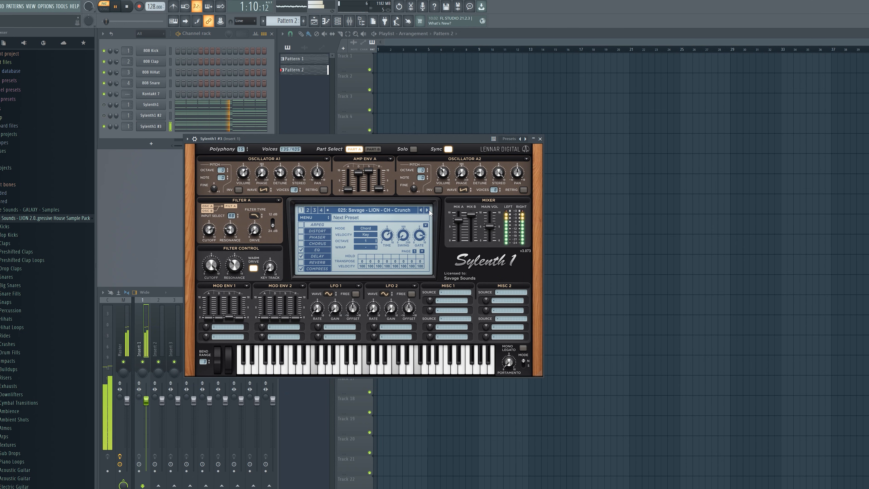
{"action": "left_click_drag", "start_coordinate": [116, 127], "coordinate": [116, 129]}
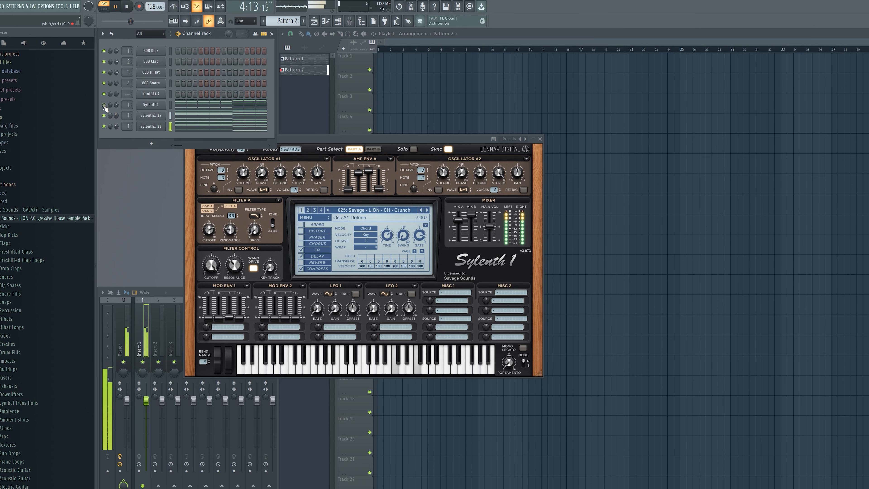
{"action": "left_click_drag", "start_coordinate": [116, 105], "coordinate": [116, 107]}
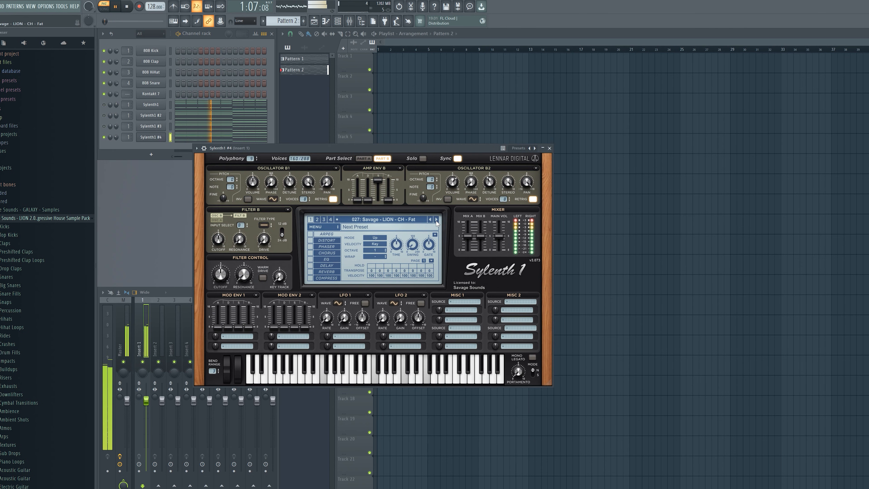
Step: Advance Sylenth1 #4 to the next chord preset in the Savage - LION bank
{"action": "left_click", "coordinate": [436, 220]}
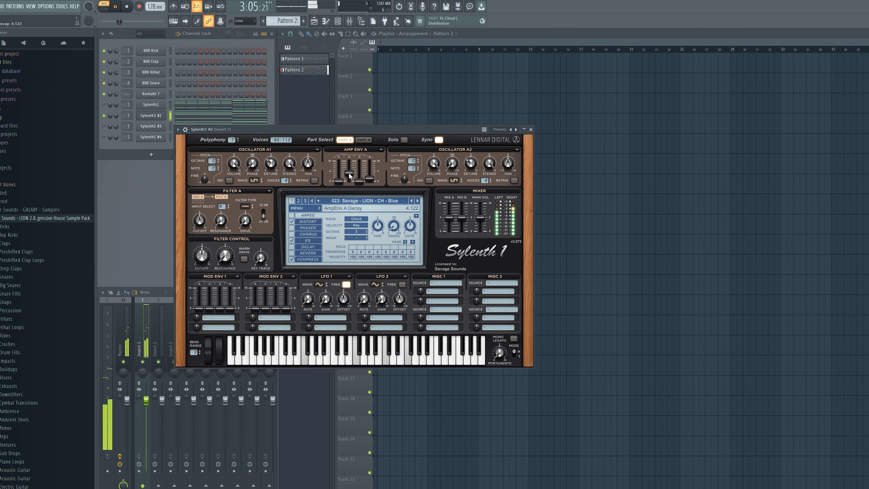
Step: Adjust the part B amp envelope decay on Sylenth1 #2, set it to 3.112 on Sylenth1 #3, and unmute Sylenth1 #4
{"action": "left_click", "coordinate": [362, 140]}
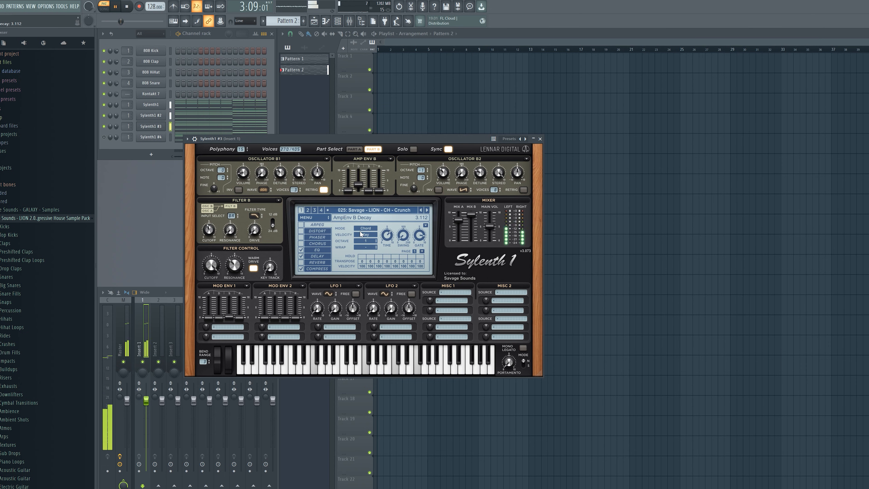
{"action": "left_click", "coordinate": [117, 127]}
{"action": "left_click", "coordinate": [105, 138]}
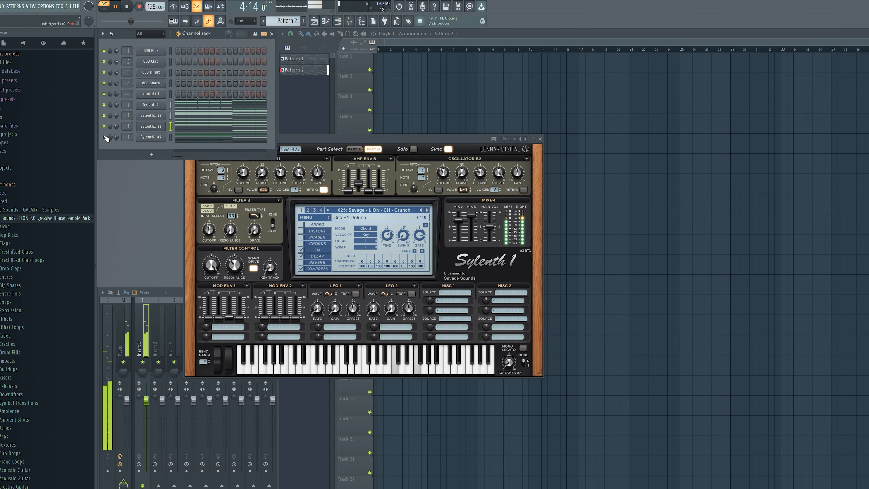
Step: Shape the amp envelopes of Sylenth1 #4's parts B and A, setting part A's decay to 5.588, and close the plugin
{"action": "left_click", "coordinate": [140, 138]}
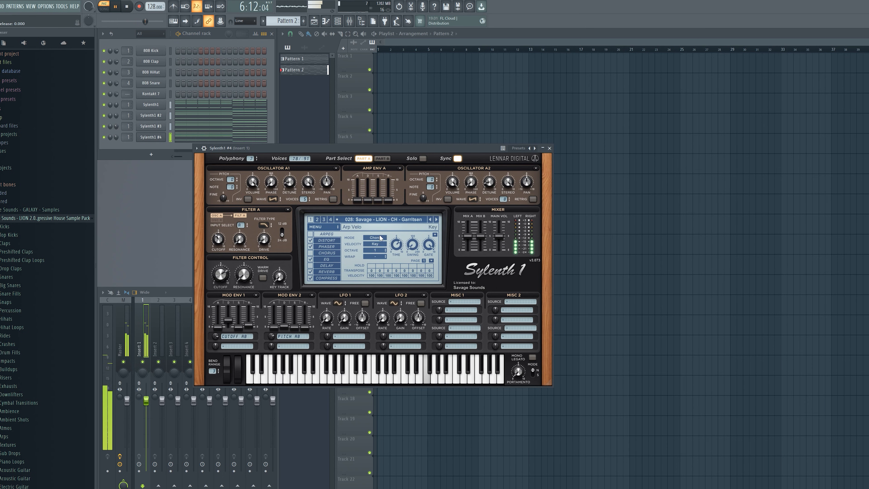
{"action": "left_click", "coordinate": [382, 159]}
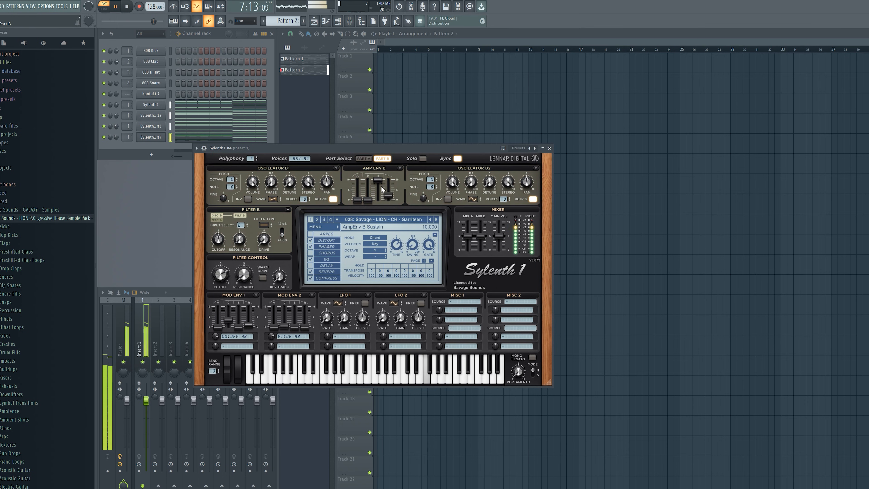
{"action": "left_click", "coordinate": [363, 159]}
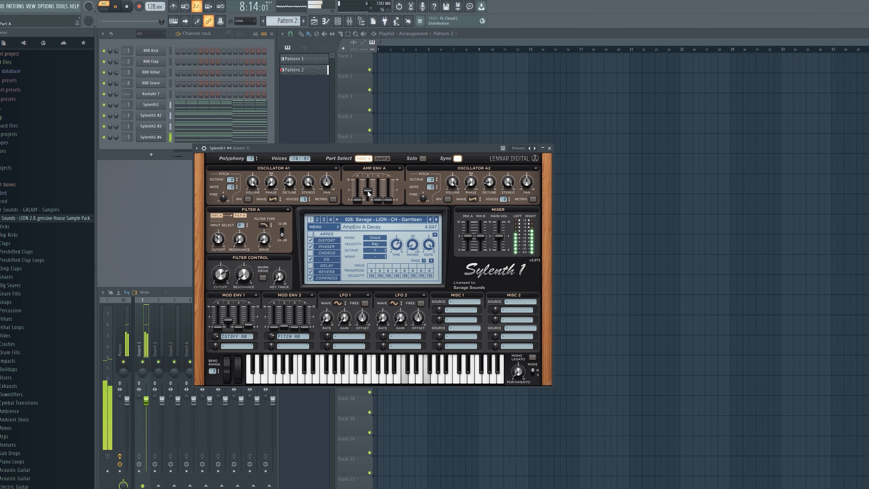
{"action": "left_click_drag", "start_coordinate": [367, 181], "coordinate": [368, 187]}
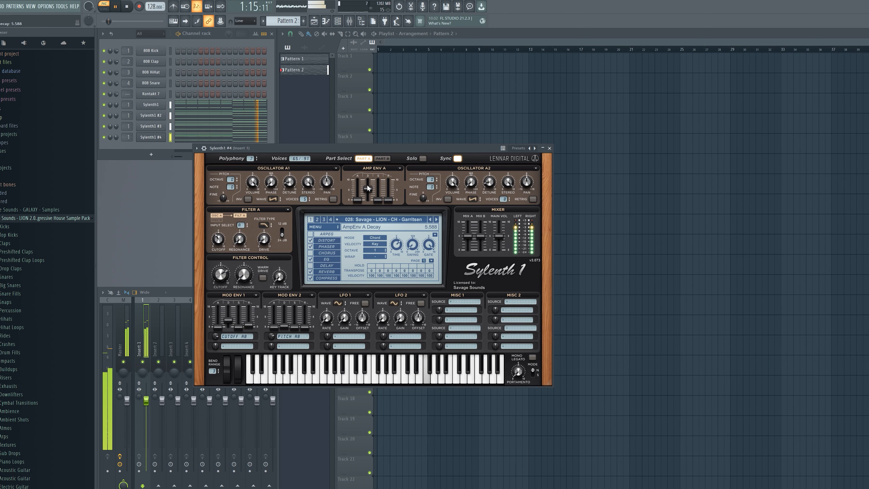
{"action": "left_click", "coordinate": [549, 148]}
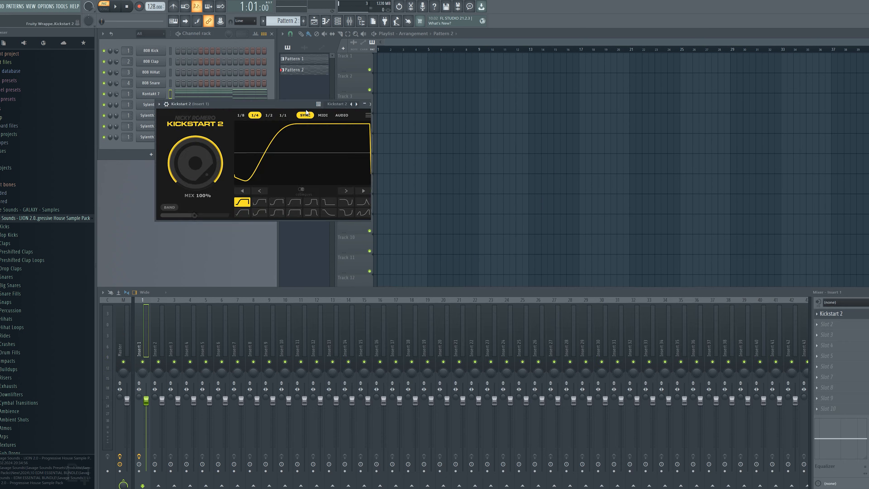
Step: Play the chord pattern through Kickstart 2's 1/4 ducking curve on mixer Insert 1 and close the plugin
{"action": "key", "text": "space"}
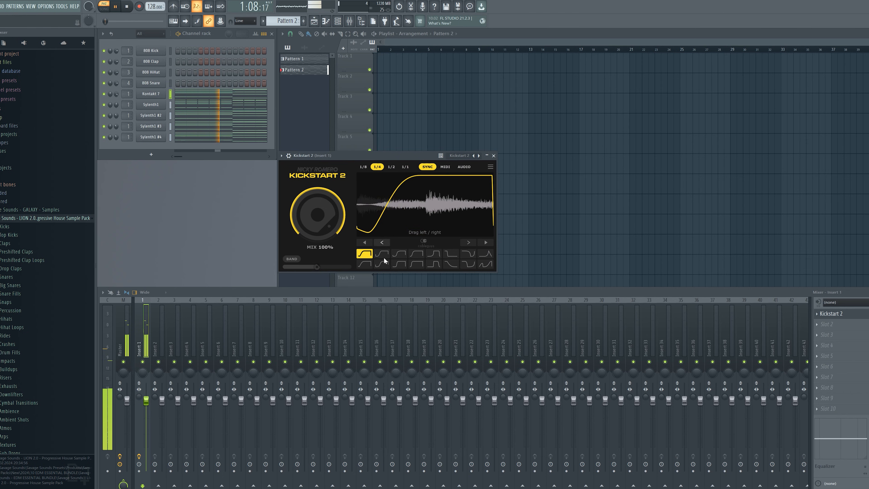
{"action": "left_click", "coordinate": [493, 155]}
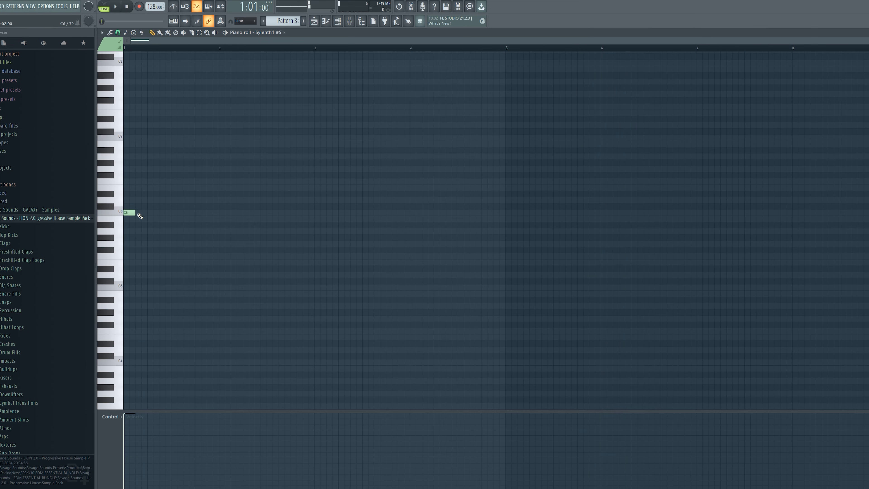
Step: Enter four consecutive C6 notes at the start of bar 1 in Sylenth1 #5's piano roll
{"action": "left_click", "coordinate": [138, 214]}
{"action": "key", "text": "space"}
{"action": "left_click", "coordinate": [150, 213]}
{"action": "key", "text": "space"}
{"action": "left_click", "coordinate": [167, 213]}
{"action": "key", "text": "space"}
Step: Complete bar 1 of the melody with two G#5 notes followed by F6 and D#6
{"action": "scroll", "coordinate": [143, 253], "scroll_direction": "up", "scroll_amount": 3}
{"action": "scroll", "coordinate": [146, 256], "scroll_direction": "up", "scroll_amount": 2}
{"action": "left_click", "coordinate": [254, 238]}
{"action": "left_click", "coordinate": [291, 237]}
{"action": "left_click", "coordinate": [328, 238]}
{"action": "left_click_drag", "start_coordinate": [327, 175], "coordinate": [331, 181]}
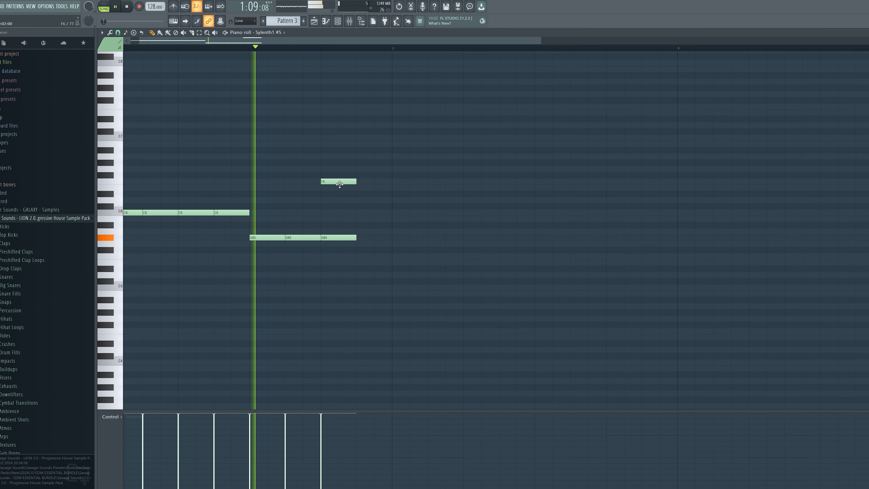
{"action": "key", "text": "space"}
{"action": "left_click", "coordinate": [370, 194]}
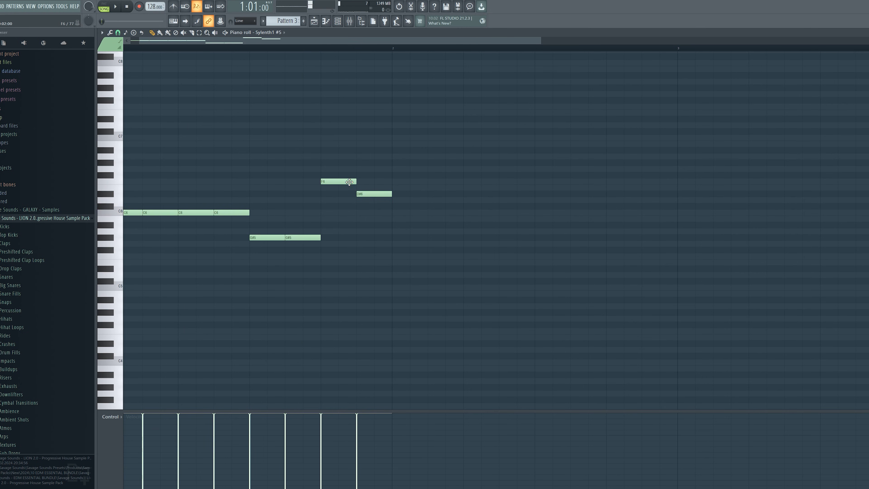
{"action": "key", "text": "space"}
Step: Select all notes of the one-bar melody and duplicate them into bar 2
{"action": "left_click_drag", "start_coordinate": [414, 148], "coordinate": [99, 292]}
{"action": "key", "text": "ctrl+b"}
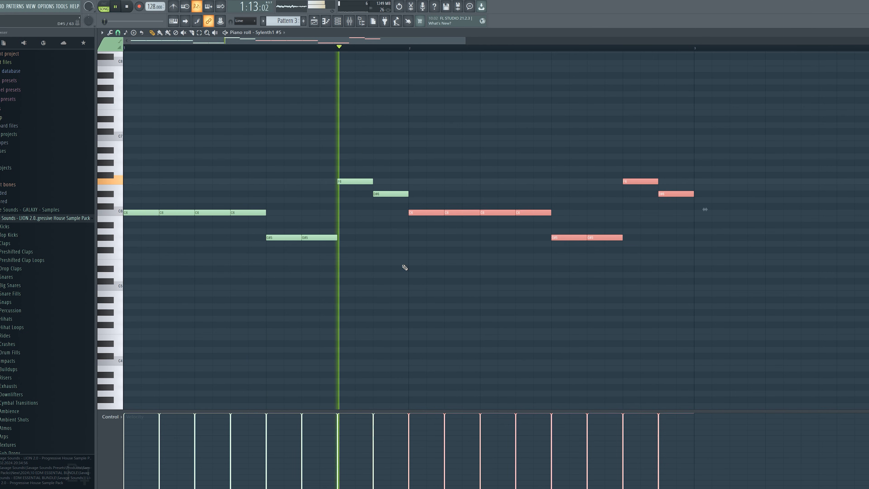
{"action": "left_click", "coordinate": [408, 259], "text": "ctrl"}
Step: Vary bar 2 by raising the two G#5 notes to A#5 and ending the bar on C#6 and C6
{"action": "scroll", "coordinate": [410, 258], "scroll_direction": "down", "scroll_amount": 2}
{"action": "scroll", "coordinate": [394, 247], "scroll_direction": "down", "scroll_amount": 2}
{"action": "key", "text": "space"}
{"action": "left_click_drag", "start_coordinate": [398, 239], "coordinate": [383, 227]}
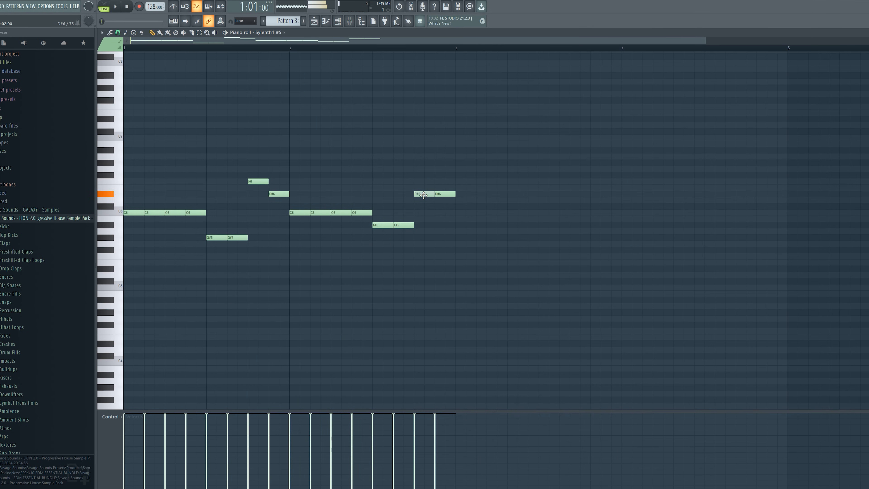
{"action": "key", "text": "space"}
{"action": "left_click_drag", "start_coordinate": [422, 203], "coordinate": [440, 213]}
{"action": "key", "text": "space"}
{"action": "key", "text": "space"}
{"action": "right_click", "coordinate": [445, 195]}
Step: Duplicate the two-bar melody into bars 3 and 4, then duplicate all four bars to fill eight
{"action": "left_click_drag", "start_coordinate": [490, 144], "coordinate": [108, 313]}
{"action": "key", "text": "ctrl+b"}
{"action": "scroll", "coordinate": [320, 252], "scroll_direction": "down", "scroll_amount": 2}
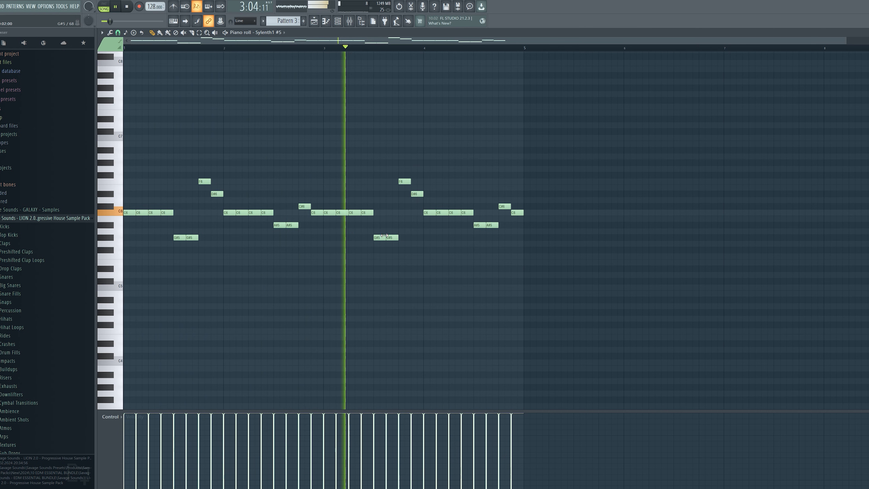
{"action": "key", "text": "ctrl+a"}
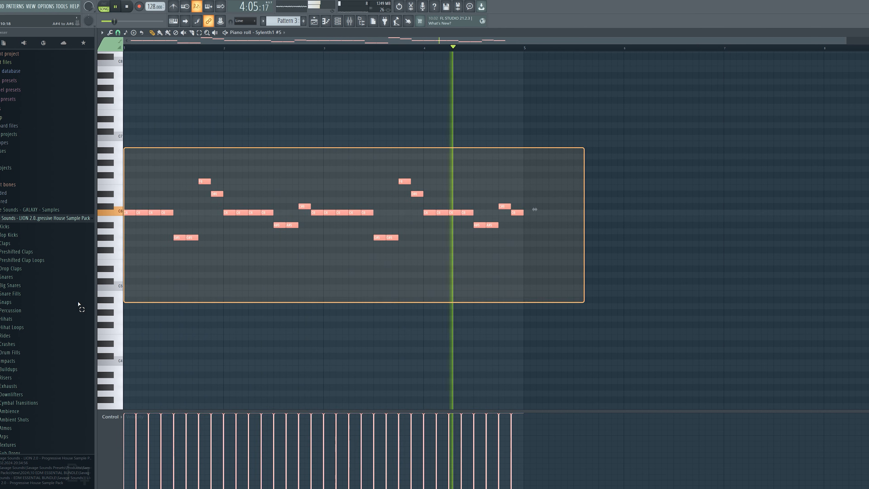
{"action": "key", "text": "ctrl+b"}
Step: Change the last two melody notes of bar 4 to G5 and D#5
{"action": "key", "text": "space"}
{"action": "left_click", "coordinate": [394, 236]}
{"action": "left_click", "coordinate": [396, 244]}
{"action": "key", "text": "space"}
{"action": "left_click", "coordinate": [408, 269]}
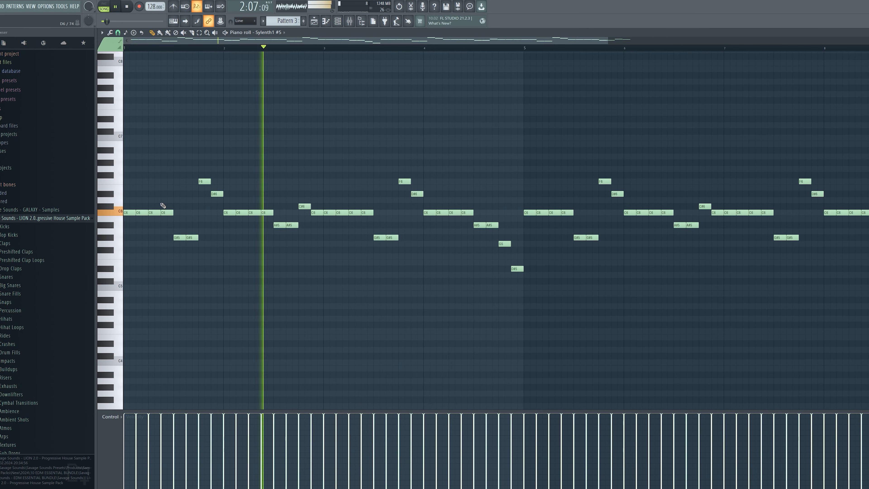
Step: Delete the second and third C6 notes in bar 1 and lengthen the first C6 to a quarter note
{"action": "key", "text": "space"}
{"action": "right_click", "coordinate": [142, 212]}
{"action": "key", "text": "space"}
{"action": "left_click_drag", "start_coordinate": [135, 212], "coordinate": [142, 214]}
{"action": "key", "text": "space"}
{"action": "key", "text": "space"}
{"action": "right_click", "coordinate": [156, 213]}
{"action": "key", "text": "space"}
Step: Replace the remaining C6 notes of bar 1 with two dotted-eighth C6 notes directly after the first
{"action": "left_click", "coordinate": [146, 213]}
{"action": "key", "text": "space"}
{"action": "right_click", "coordinate": [166, 213]}
{"action": "key", "text": "space"}
{"action": "left_click", "coordinate": [154, 212]}
{"action": "key", "text": "space"}
{"action": "left_click_drag", "start_coordinate": [154, 212], "coordinate": [147, 213]}
{"action": "key", "text": "space"}
{"action": "key", "text": "space"}
{"action": "left_click", "coordinate": [170, 212]}
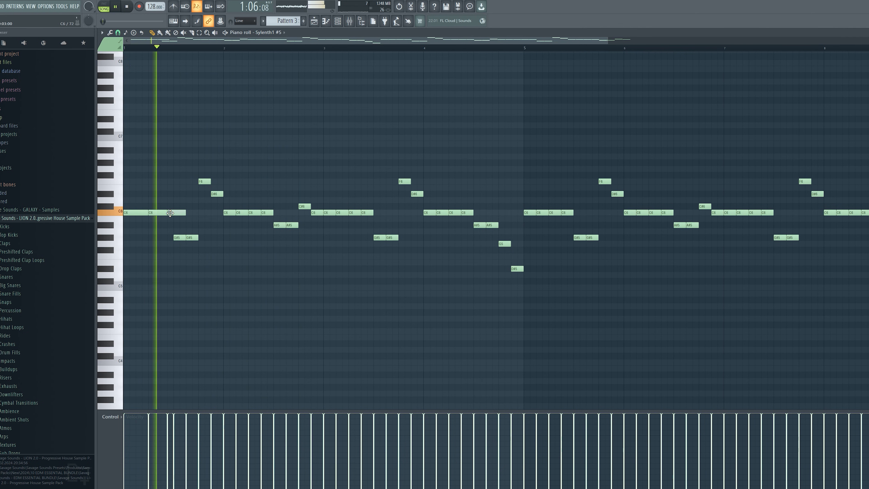
Step: Reduce the G#5 pair in bar 1 to a single eighth note directly before the F6
{"action": "scroll", "coordinate": [191, 237], "scroll_direction": "up", "scroll_amount": 3, "text": "ctrl"}
{"action": "key", "text": "space"}
{"action": "left_click", "coordinate": [205, 238]}
{"action": "left_click_drag", "start_coordinate": [236, 237], "coordinate": [224, 237]}
Step: Replace the four C6 notes at the start of bar 2 with two longer C6 notes
{"action": "left_click_drag", "start_coordinate": [259, 44], "coordinate": [240, 45]}
{"action": "scroll", "coordinate": [394, 134], "scroll_direction": "down", "scroll_amount": 2}
{"action": "key", "text": "space"}
{"action": "right_click", "coordinate": [274, 213]}
{"action": "key", "text": "space"}
{"action": "left_click_drag", "start_coordinate": [262, 213], "coordinate": [279, 212]}
{"action": "left_click", "coordinate": [284, 212]}
{"action": "key", "text": "space"}
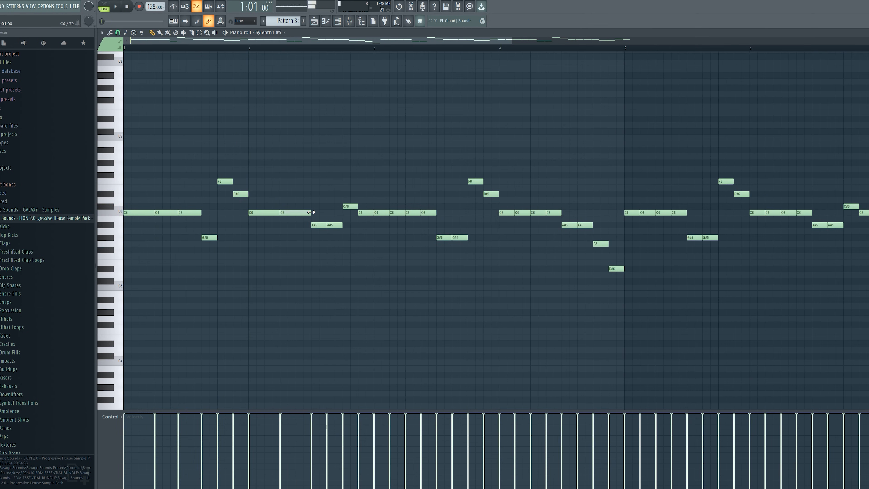
Step: Replace the A#5 pair in bar 2 with two dotted-eighth A#5 notes directly after the C6 notes
{"action": "key", "text": "space"}
{"action": "right_click", "coordinate": [334, 225]}
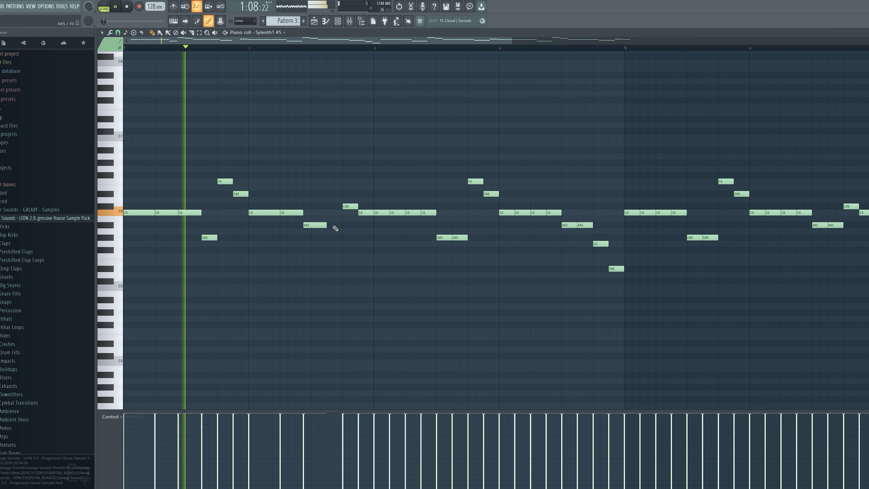
{"action": "left_click", "coordinate": [334, 225]}
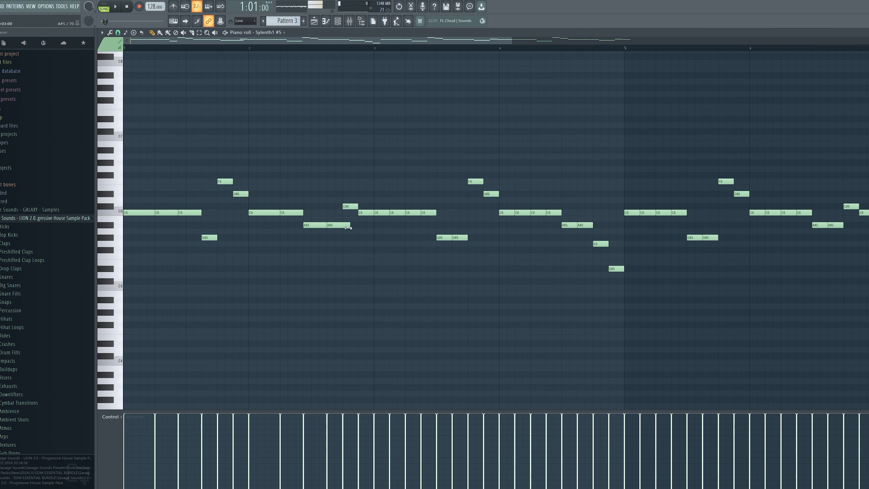
{"action": "scroll", "coordinate": [368, 214], "scroll_direction": "down", "scroll_amount": 3}
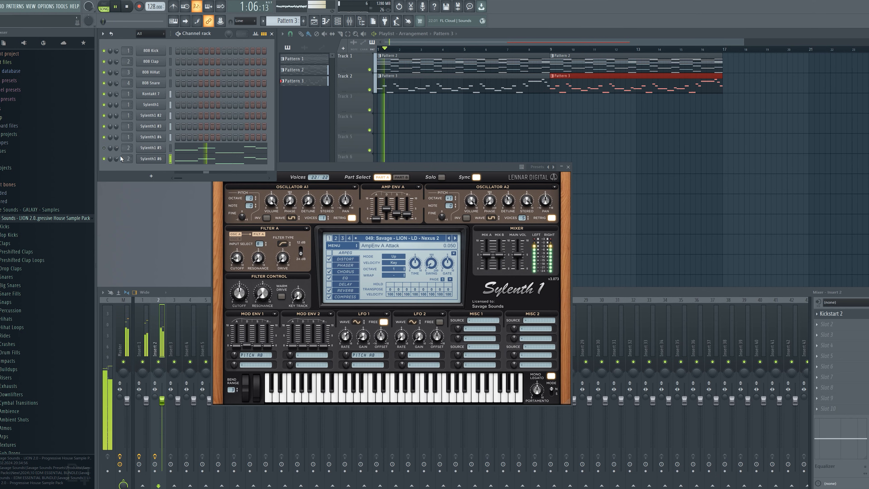
Step: Switch Sylenth1 #6 to preset 050: Savage - LION - LD - Nexus and play it with the chords
{"action": "left_click", "coordinate": [455, 239]}
{"action": "key", "text": "space"}
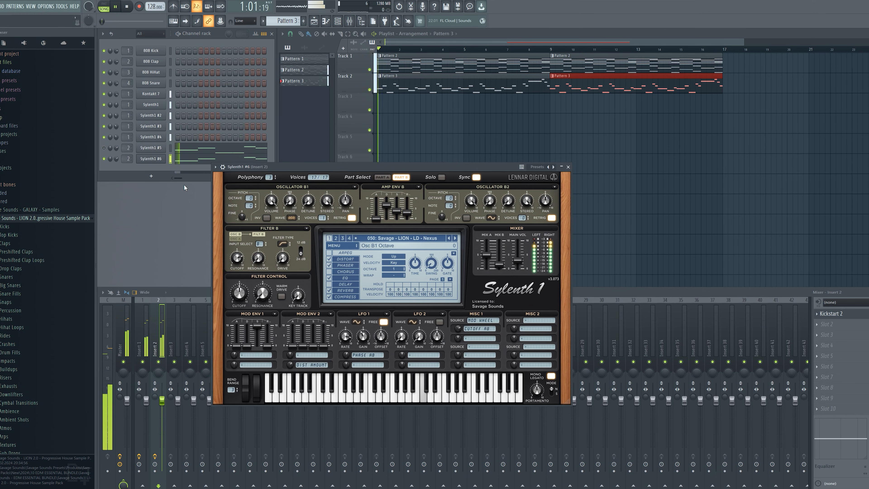
{"action": "right_click", "coordinate": [116, 159]}
{"action": "left_click", "coordinate": [127, 164]}
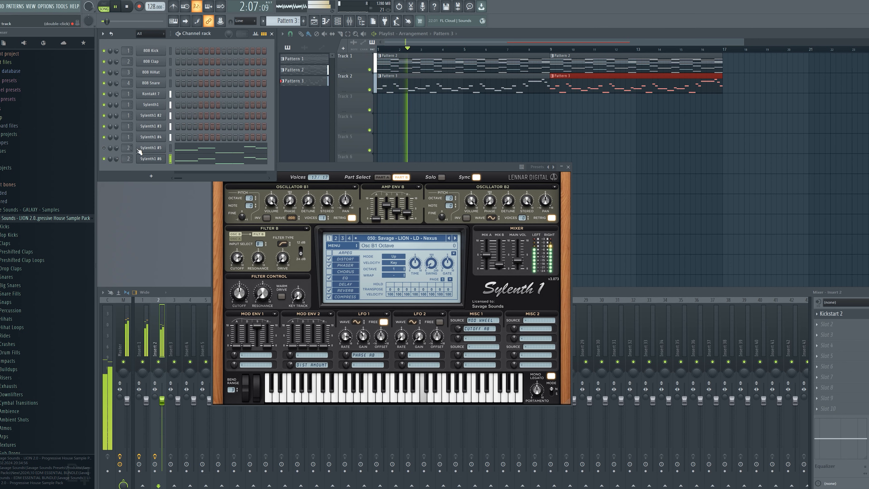
{"action": "right_click", "coordinate": [163, 159]}
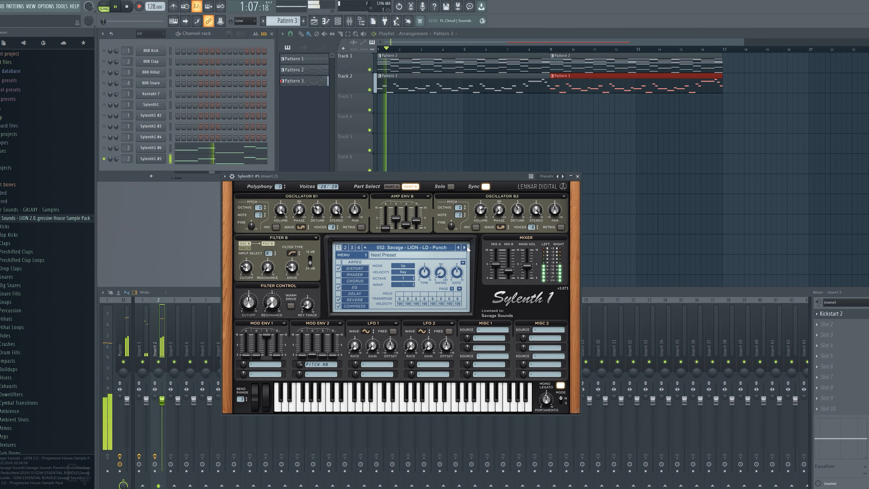
Step: Choose preset 053: Savage - LION - LD - Spectral on Sylenth1 #5 and clone the channel along with its melody notes
{"action": "left_click", "coordinate": [464, 248]}
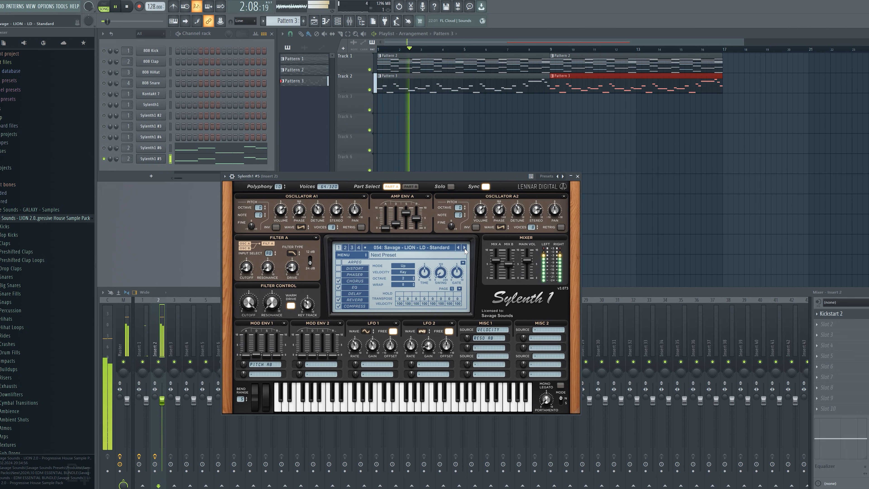
{"action": "right_click", "coordinate": [160, 160]}
{"action": "left_click", "coordinate": [249, 163]}
{"action": "right_click", "coordinate": [157, 159]}
{"action": "left_click", "coordinate": [179, 218]}
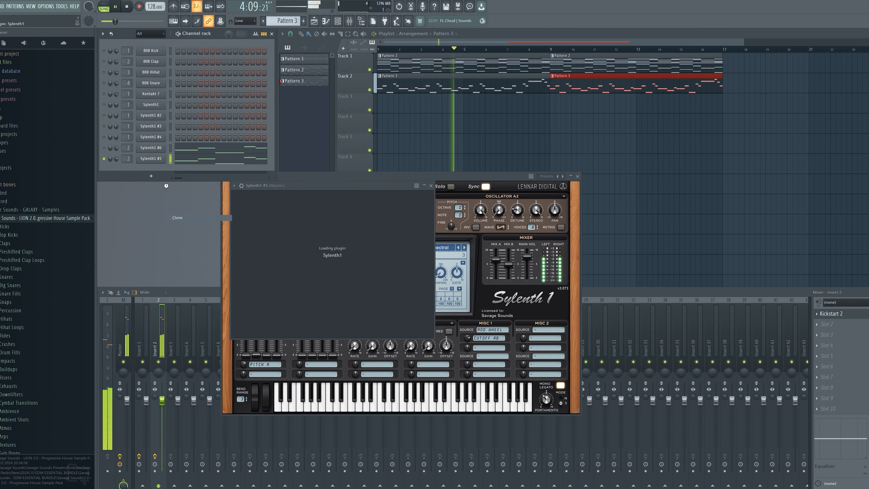
{"action": "right_click", "coordinate": [158, 170]}
{"action": "left_click", "coordinate": [246, 181]}
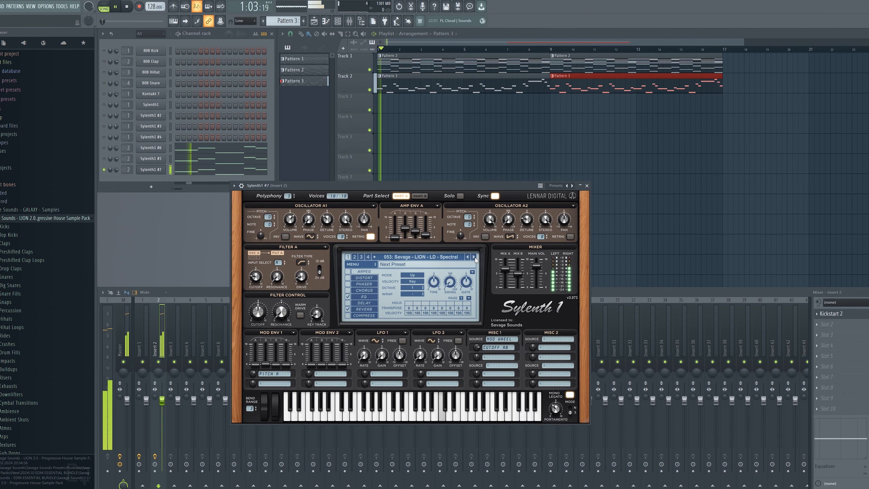
Step: Step through the lead presets on Sylenth1 #7 to 058: Savage - LION - LD - Waiting
{"action": "left_click", "coordinate": [473, 257]}
{"action": "left_click", "coordinate": [473, 256]}
{"action": "left_click", "coordinate": [474, 257]}
{"action": "left_click", "coordinate": [473, 257]}
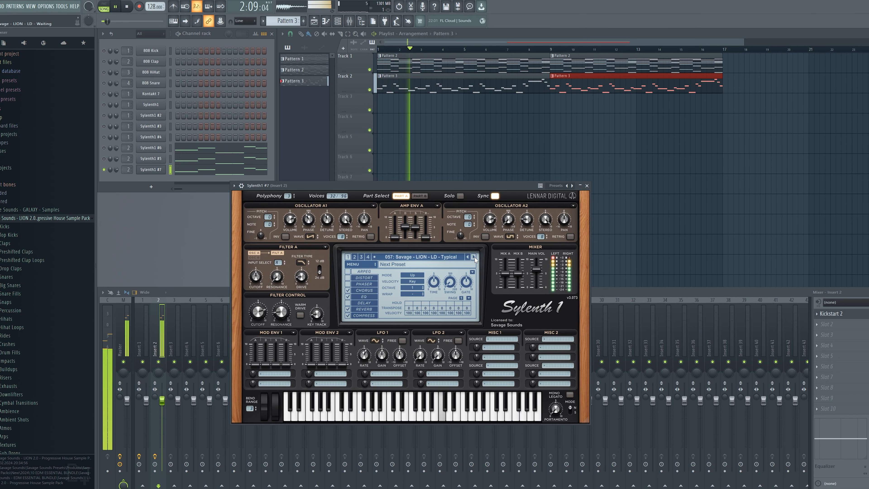
{"action": "left_click", "coordinate": [474, 257]}
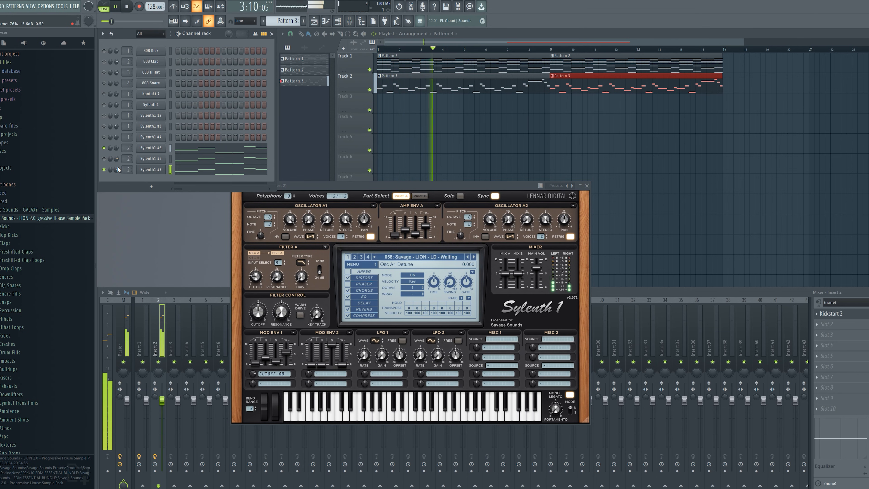
Step: Unmute Sylenth1 #5, balance the volumes of the layered lead channels, and close the Sylenth1 #7 window
{"action": "scroll", "coordinate": [117, 148], "scroll_direction": "up", "scroll_amount": 2}
{"action": "left_click", "coordinate": [104, 159]}
{"action": "scroll", "coordinate": [117, 159], "scroll_direction": "down", "scroll_amount": 2}
{"action": "scroll", "coordinate": [117, 168], "scroll_direction": "down", "scroll_amount": 4}
{"action": "scroll", "coordinate": [118, 163], "scroll_direction": "down", "scroll_amount": 5}
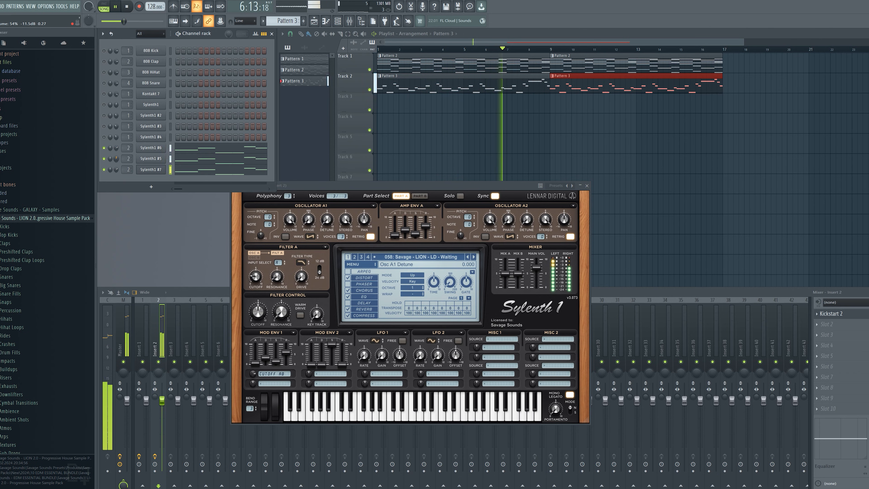
{"action": "left_click", "coordinate": [587, 185]}
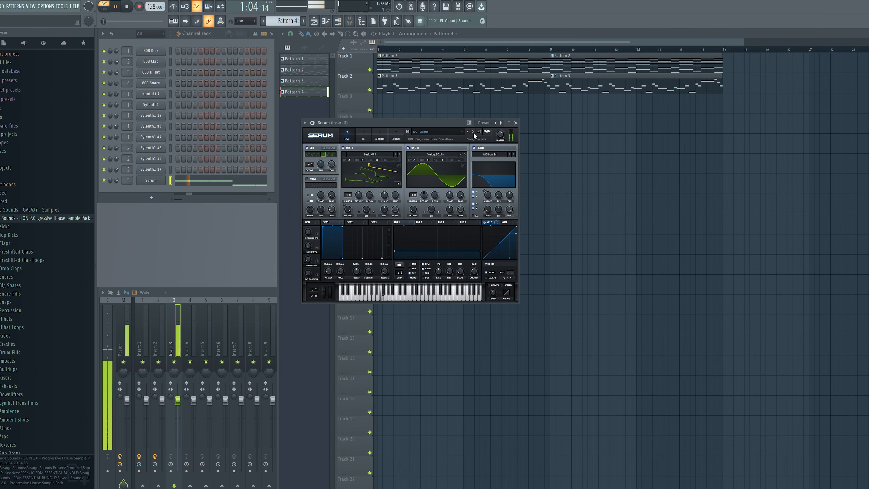
Step: Step through the LION bass presets in Serum to BS - Rough Detune while the bass pattern plays
{"action": "left_click", "coordinate": [473, 132]}
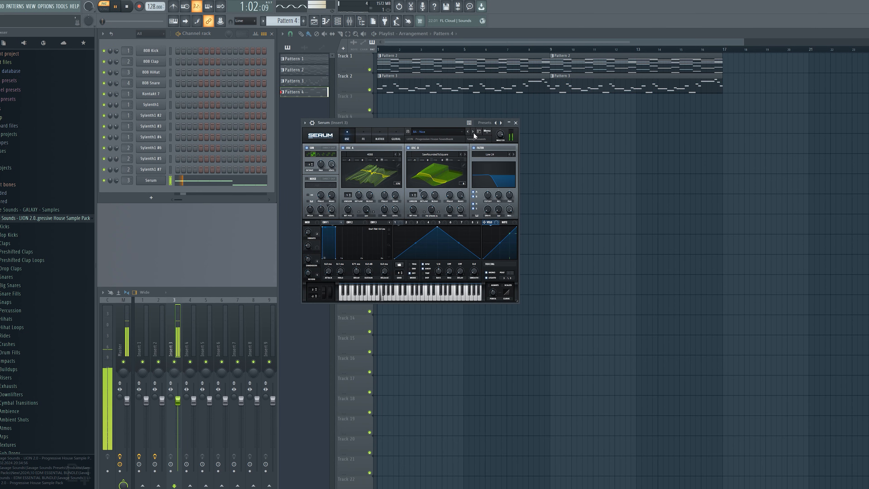
{"action": "left_click", "coordinate": [473, 132]}
{"action": "left_click", "coordinate": [473, 132]}
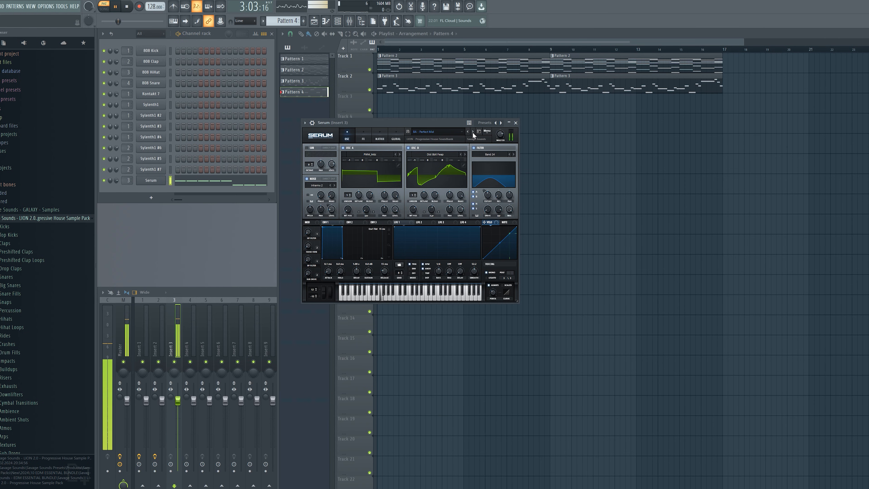
{"action": "left_click", "coordinate": [473, 132]}
{"action": "left_click", "coordinate": [473, 132]}
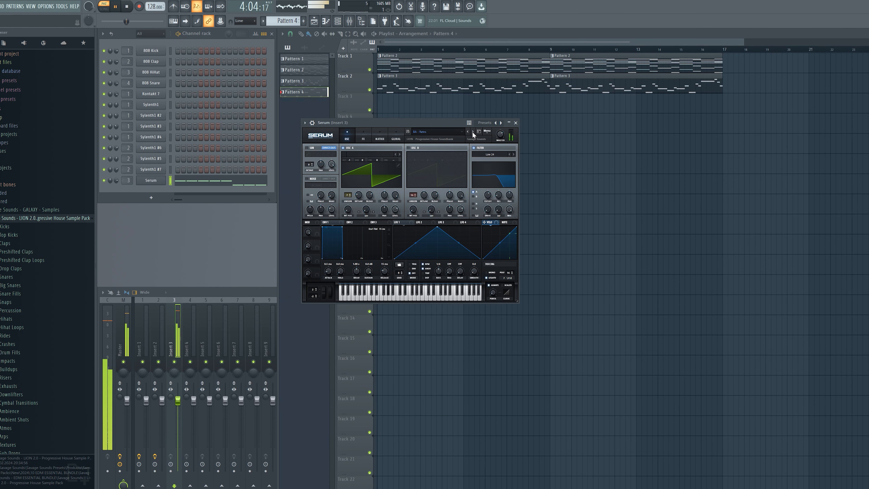
{"action": "left_click", "coordinate": [473, 132]}
{"action": "left_click", "coordinate": [473, 132]}
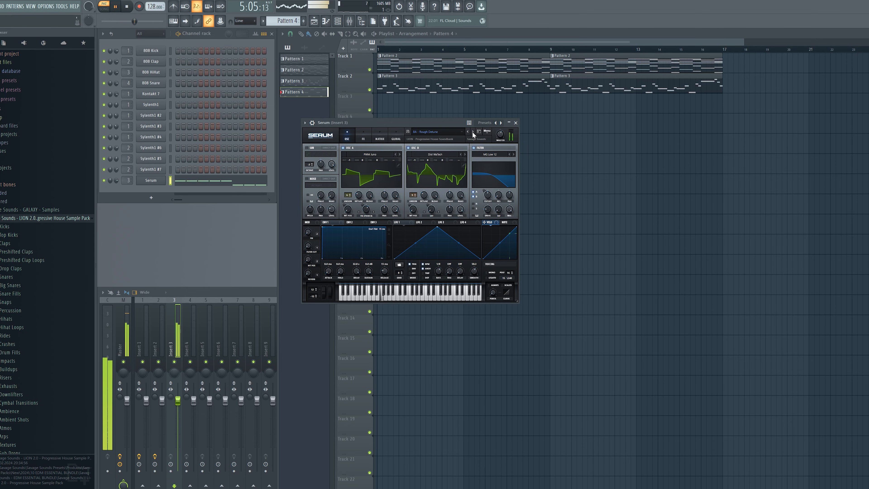
Step: Place Pattern 4 at the start of Track 3 and check its Serum bass notes in the piano roll
{"action": "left_click", "coordinate": [414, 106]}
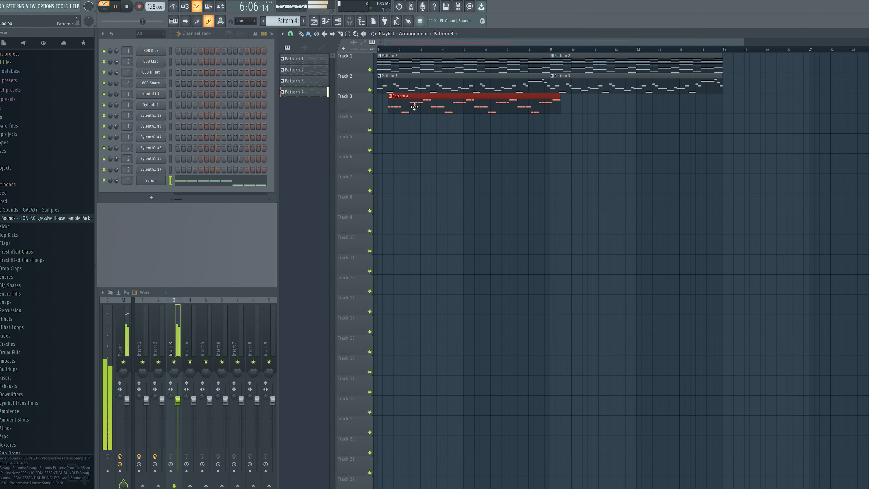
{"action": "left_click", "coordinate": [176, 336]}
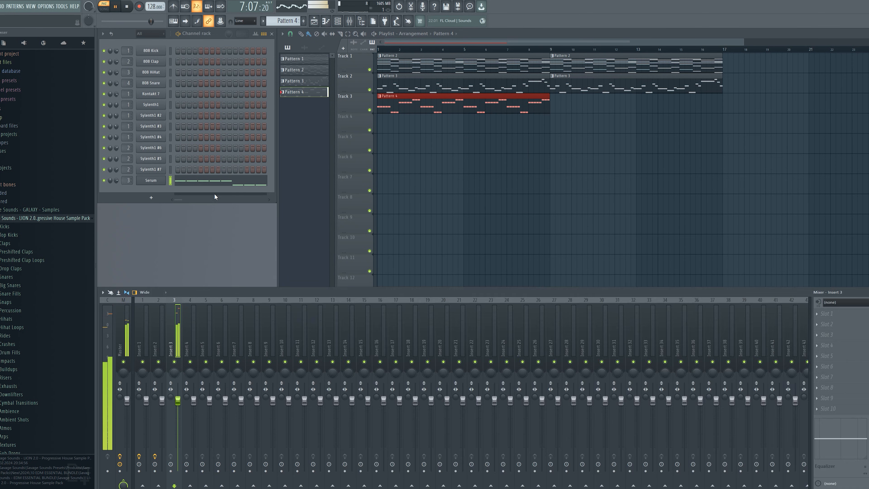
{"action": "left_click", "coordinate": [214, 184]}
{"action": "scroll", "coordinate": [274, 237], "scroll_direction": "down", "scroll_amount": 5}
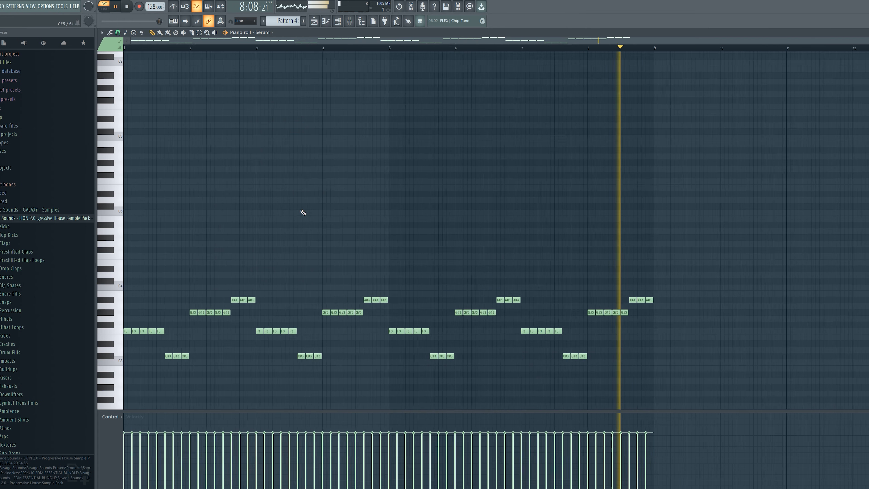
{"action": "scroll", "coordinate": [380, 210], "scroll_direction": "down", "scroll_amount": 5}
{"action": "left_click", "coordinate": [867, 33]}
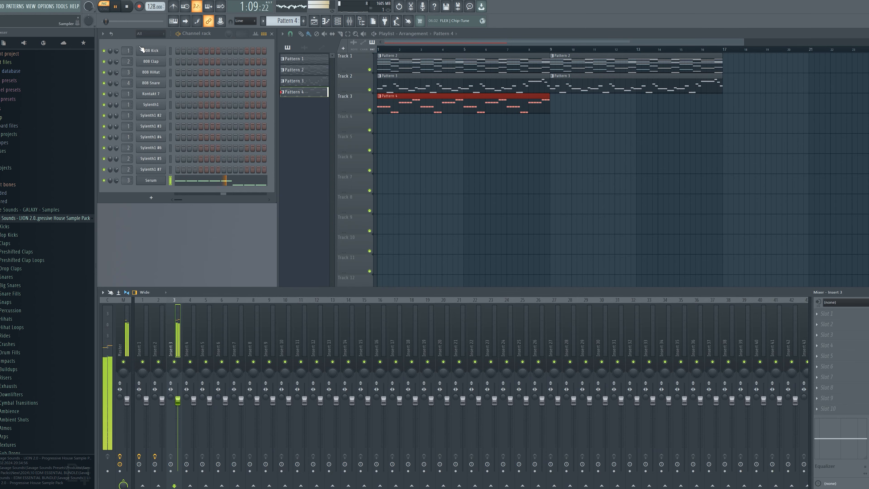
Step: Switch playback to song mode and load Kickstart 2 in the first effect slot of Insert 3
{"action": "left_click", "coordinate": [104, 8]}
{"action": "left_click", "coordinate": [827, 314]}
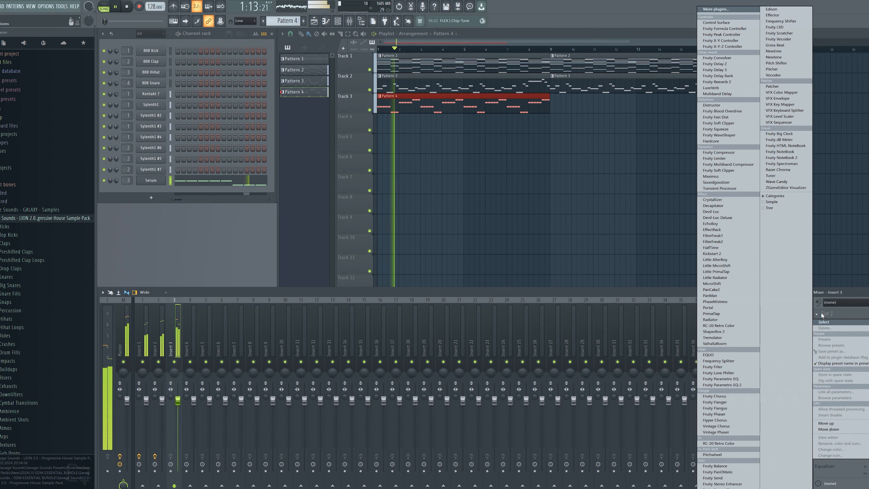
{"action": "left_click", "coordinate": [721, 254]}
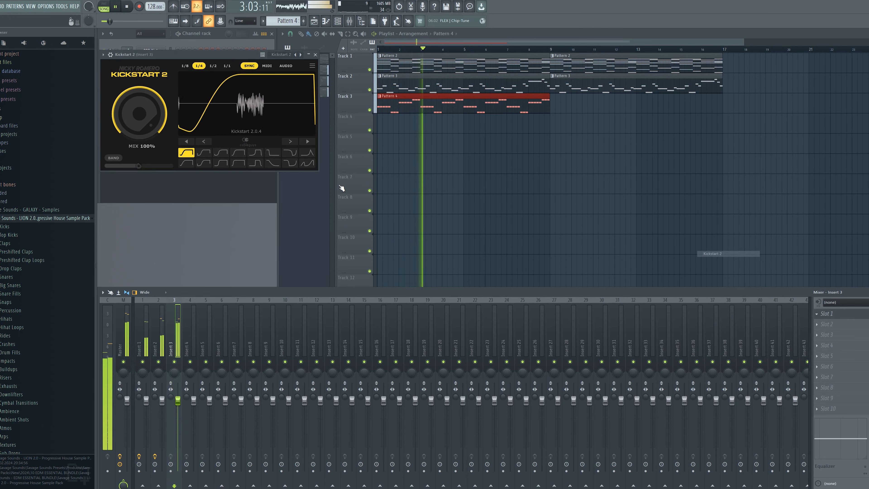
{"action": "left_click", "coordinate": [315, 55]}
Step: Add Fruity Parametric EQ 2 to Insert 3 with the 40Hz + 18kHz cut preset and move both cutoffs slightly inward
{"action": "left_click", "coordinate": [826, 324]}
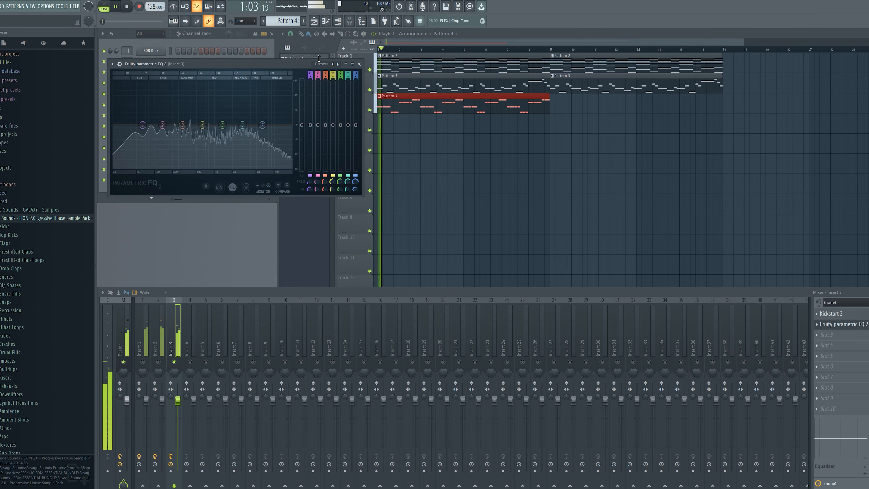
{"action": "left_click", "coordinate": [317, 64]}
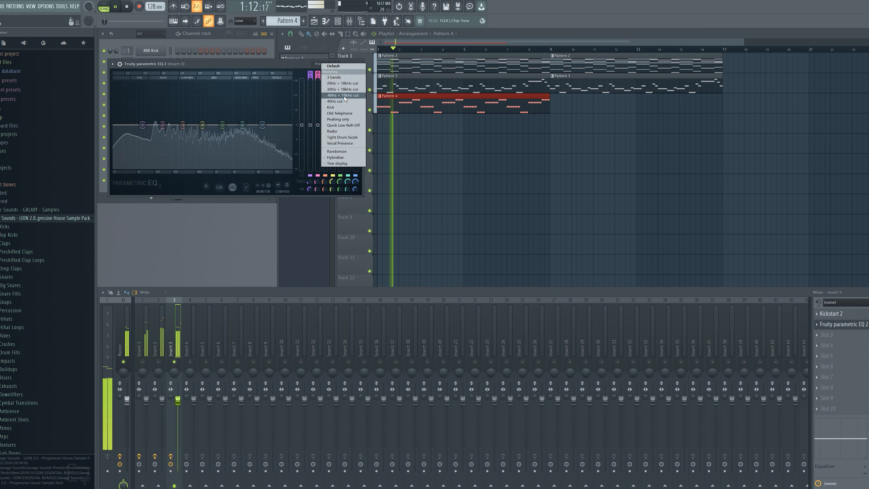
{"action": "left_click", "coordinate": [343, 95]}
{"action": "scroll", "coordinate": [291, 125], "scroll_direction": "up", "scroll_amount": 5}
{"action": "left_click_drag", "start_coordinate": [291, 125], "coordinate": [286, 126]}
{"action": "left_click_drag", "start_coordinate": [125, 125], "coordinate": [127, 125]}
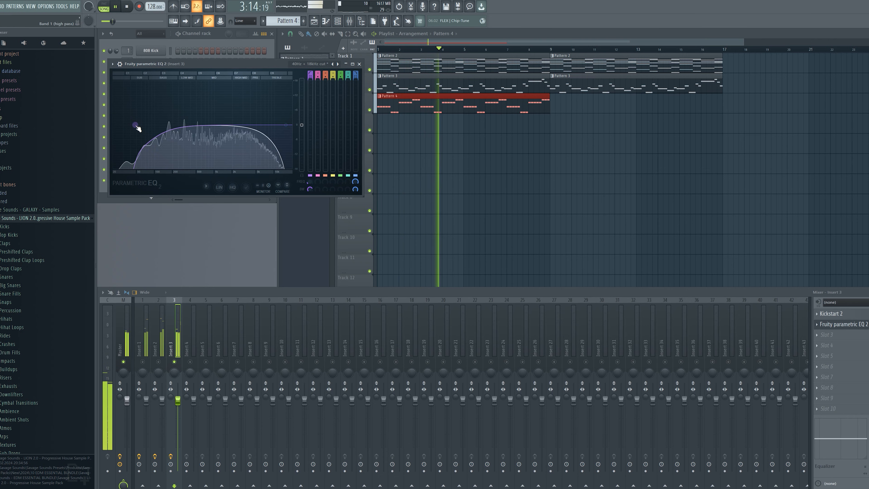
{"action": "key", "text": "Escape"}
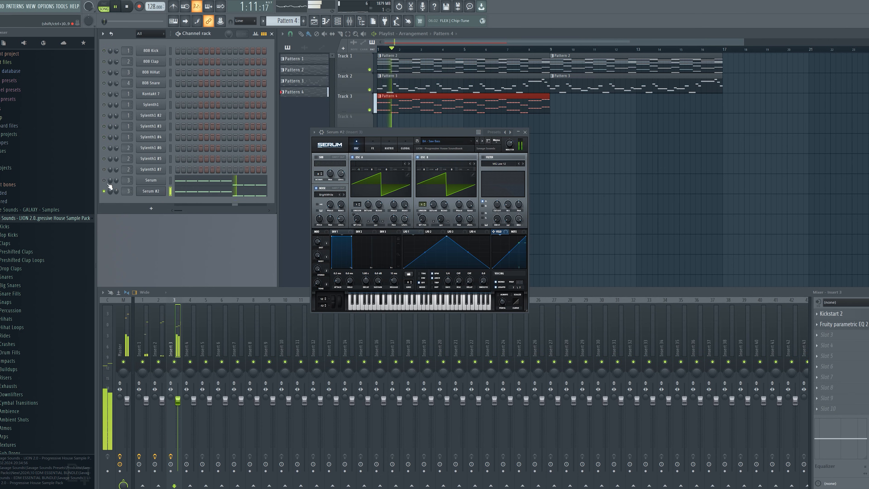
Step: Take Serum #2 out of solo and adjust the volume of the original Serum channel
{"action": "right_click", "coordinate": [105, 189]}
{"action": "left_click_drag", "start_coordinate": [117, 181], "coordinate": [117, 183]}
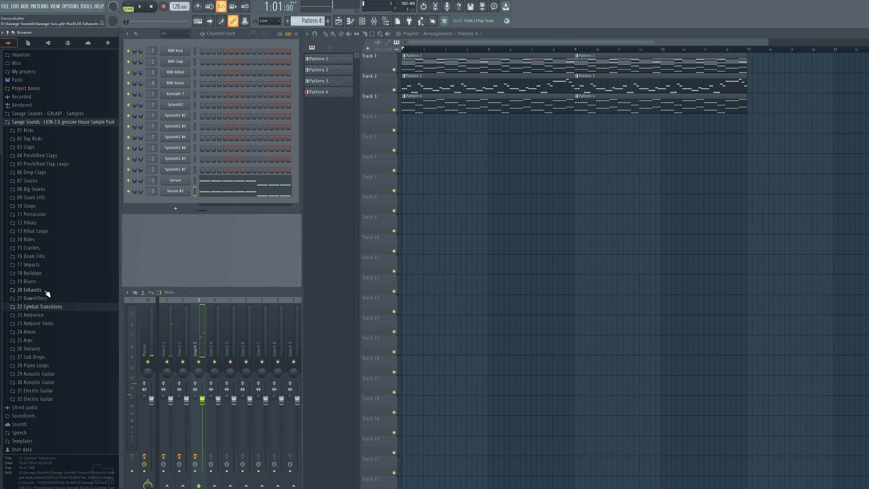
Step: Add LION 2.0 - Exhaust 07 at the start of Track 4, route it to mixer insert 5 and lower its volume to about 38%
{"action": "left_click", "coordinate": [50, 290]}
{"action": "left_click", "coordinate": [58, 342]}
{"action": "left_click_drag", "start_coordinate": [75, 343], "coordinate": [410, 129]}
{"action": "key", "text": "space"}
{"action": "double_click", "coordinate": [415, 128]}
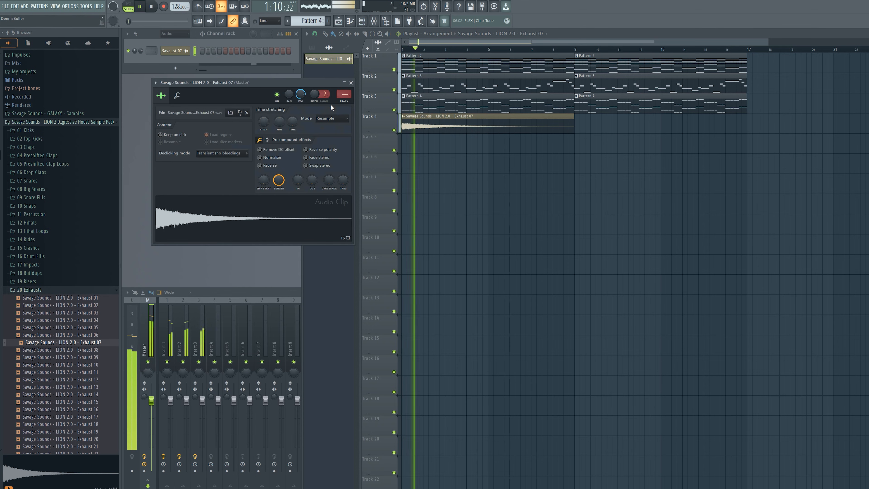
{"action": "key", "text": "ctrl+l"}
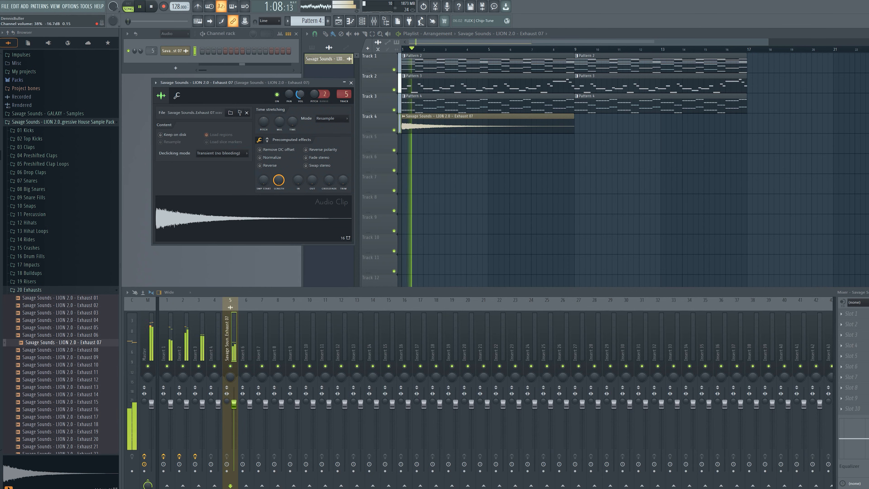
Step: Add LION 2.0 - Drop Claps 17 at the start of Track 5, play the arrangement and open the clip's settings
{"action": "left_click", "coordinate": [85, 338]}
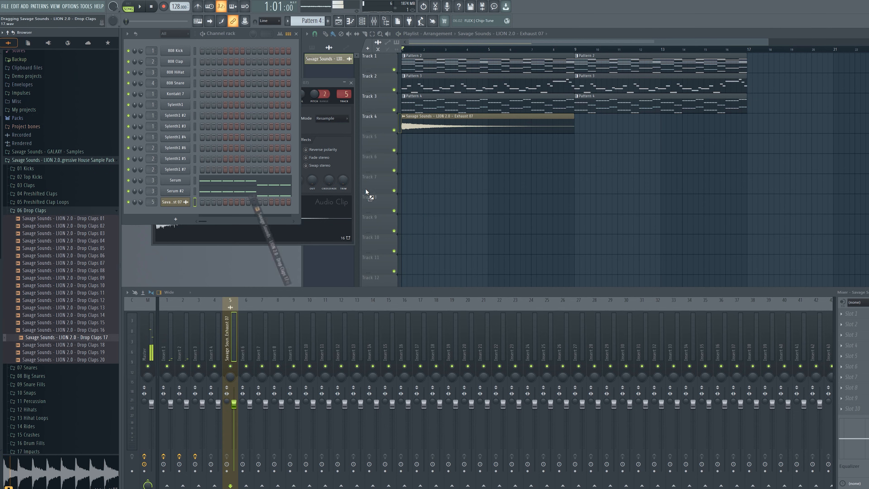
{"action": "left_click_drag", "start_coordinate": [366, 191], "coordinate": [408, 147]}
{"action": "key", "text": "space"}
{"action": "double_click", "coordinate": [413, 146]}
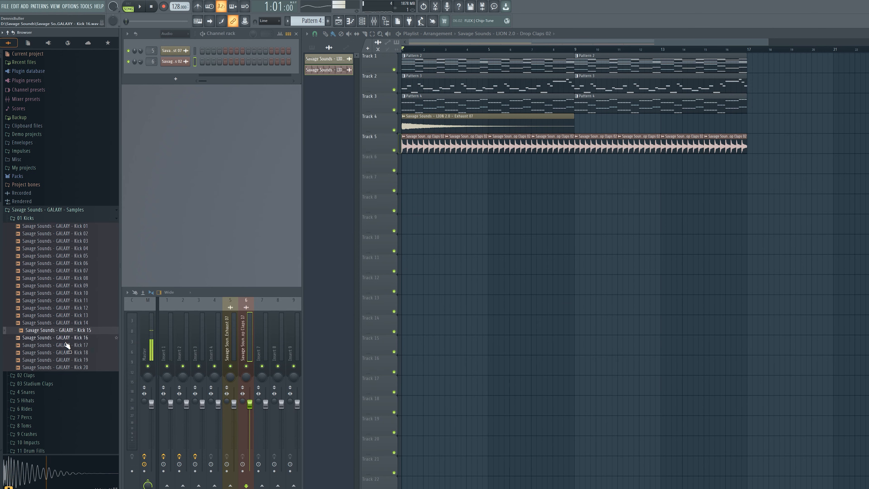
Step: Place GALAXY - Kick 15 at the start of Track 6 and repeat it on every beat across the arrangement
{"action": "left_click_drag", "start_coordinate": [69, 345], "coordinate": [402, 169]}
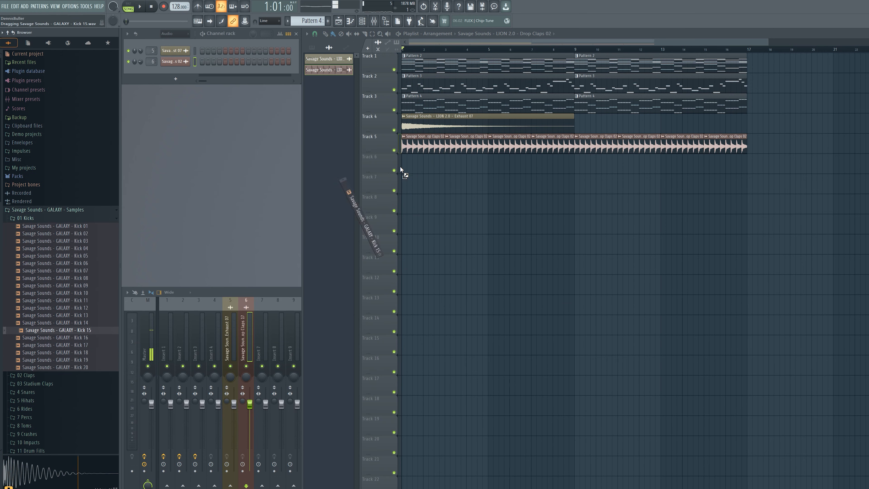
{"action": "key", "text": "space"}
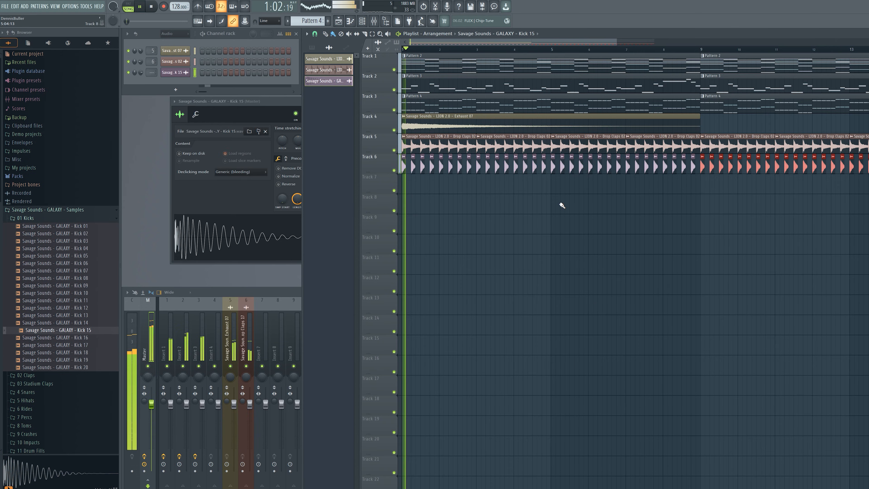
{"action": "key", "text": "ctrl+d"}
{"action": "scroll", "coordinate": [415, 175], "scroll_direction": "up", "scroll_amount": 4}
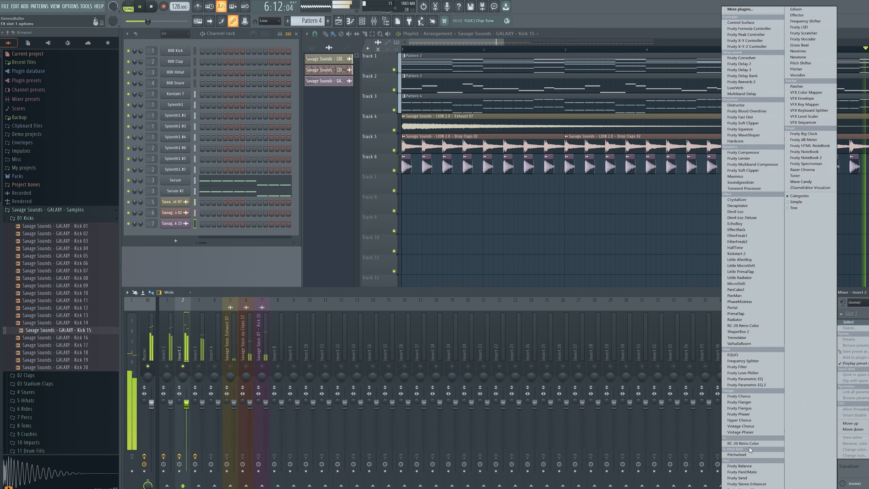
Step: Add Fruity Parametric EQ 2 to Insert 2 with the 40Hz + 18kHz cut preset and raise the low-cut frequency well above the bass range
{"action": "left_click", "coordinate": [746, 384]}
{"action": "left_click", "coordinate": [402, 120]}
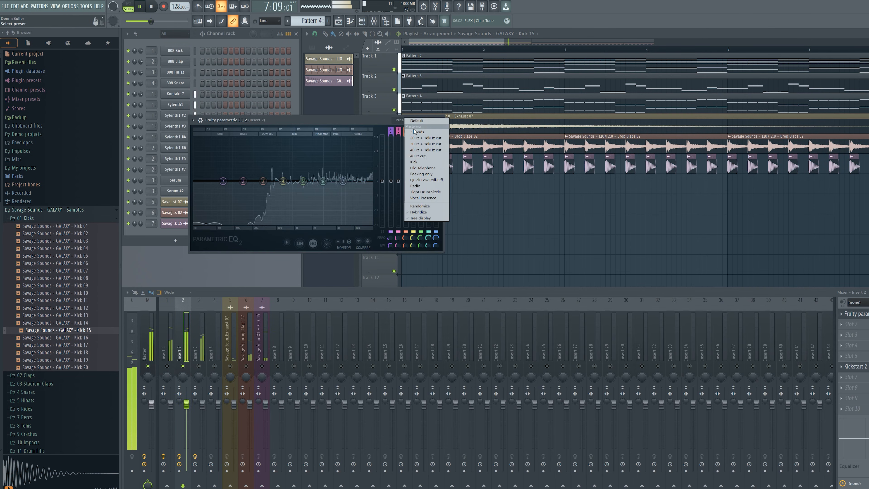
{"action": "left_click", "coordinate": [430, 151]}
{"action": "left_click_drag", "start_coordinate": [214, 181], "coordinate": [267, 182]}
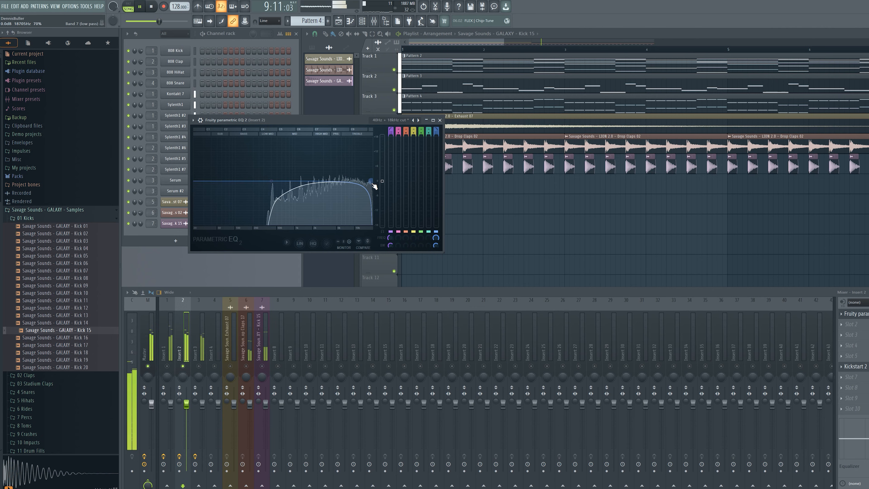
Step: Add Fruity peak controller and ValhallaRoom to Insert 2 and link the reverb's mix level to the peak controller with a chosen mapping formula
{"action": "left_click", "coordinate": [845, 325]}
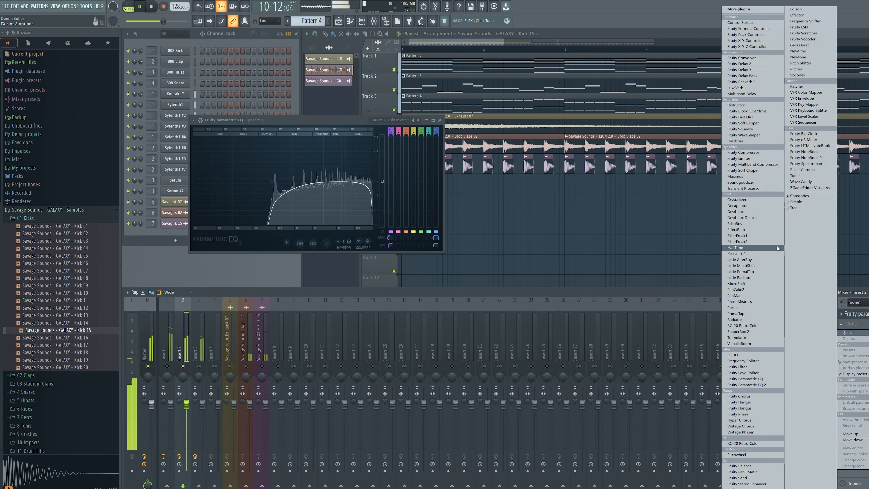
{"action": "left_click", "coordinate": [740, 343]}
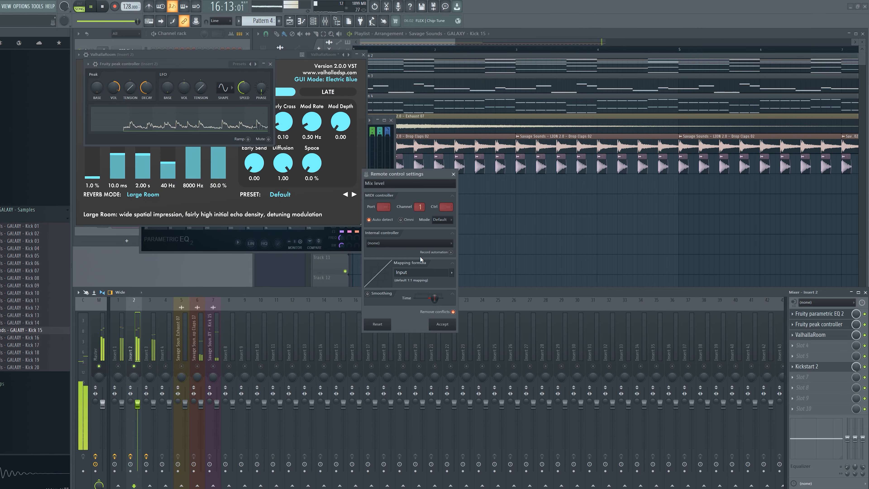
{"action": "left_click", "coordinate": [409, 243]}
{"action": "left_click", "coordinate": [404, 273]}
{"action": "left_click", "coordinate": [452, 273]}
{"action": "left_click", "coordinate": [479, 291]}
{"action": "left_click", "coordinate": [442, 323]}
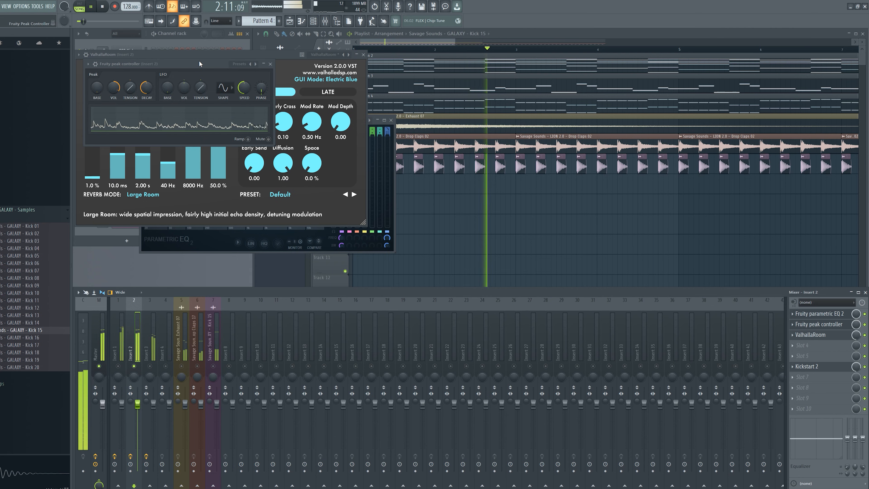
{"action": "left_click_drag", "start_coordinate": [199, 63], "coordinate": [494, 189]}
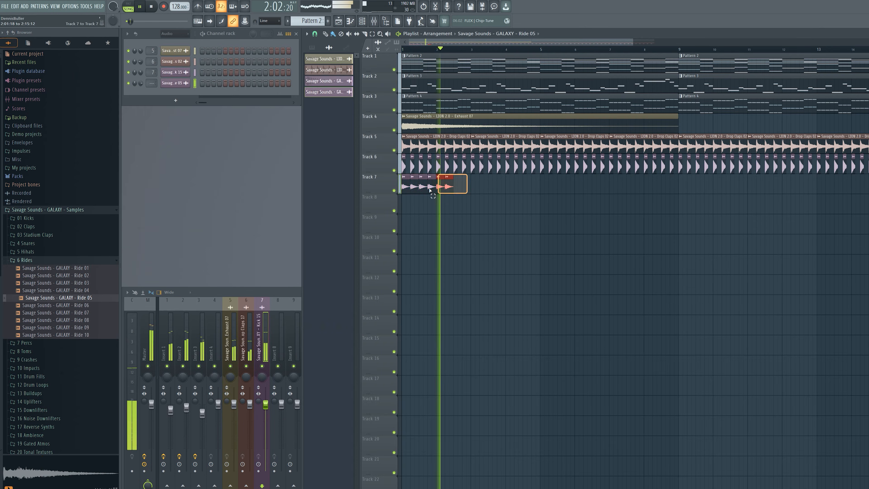
Step: Repeat the GALAXY - Ride 05 clips along Track 7 across the arrangement
{"action": "mouse_move", "coordinate": [461, 184]}
{"action": "left_mouse_down"}
{"action": "mouse_move", "coordinate": [548, 194]}
{"action": "mouse_move", "coordinate": [545, 213]}
{"action": "mouse_move", "coordinate": [514, 215]}
{"action": "left_mouse_up"}
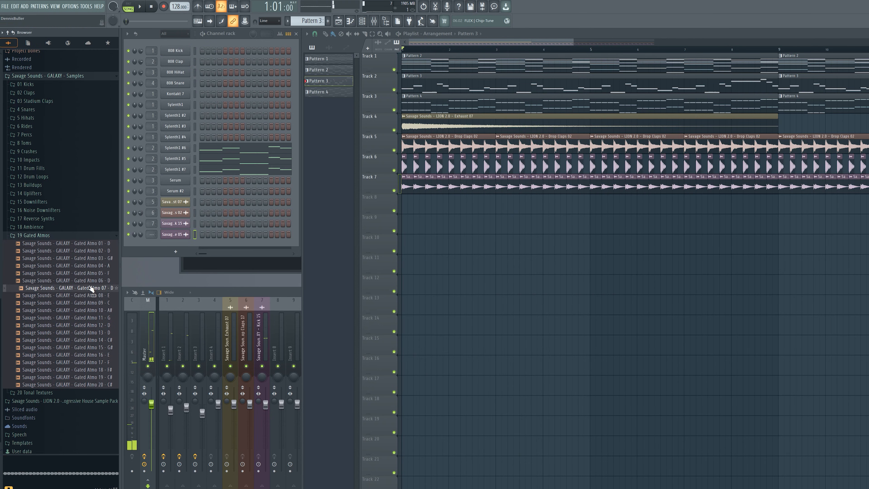
Step: Add GALAXY - Gated Atmo 05 - F at the start of Track 8, play the arrangement and open the clip's settings
{"action": "left_click", "coordinate": [92, 273]}
{"action": "left_click_drag", "start_coordinate": [92, 277], "coordinate": [419, 207]}
{"action": "key", "text": "space"}
{"action": "double_click", "coordinate": [434, 204]}
Step: Duplicate the Gated Atmo clip on Track 8 and shift the drop to bar 9, with only the Pattern 2 chords at bar 1
{"action": "scroll", "coordinate": [442, 205], "scroll_direction": "down", "scroll_amount": 3}
{"action": "left_click_drag", "start_coordinate": [614, 205], "coordinate": [555, 218]}
{"action": "key", "text": "ctrl+b"}
{"action": "left_click", "coordinate": [518, 245], "text": "ctrl"}
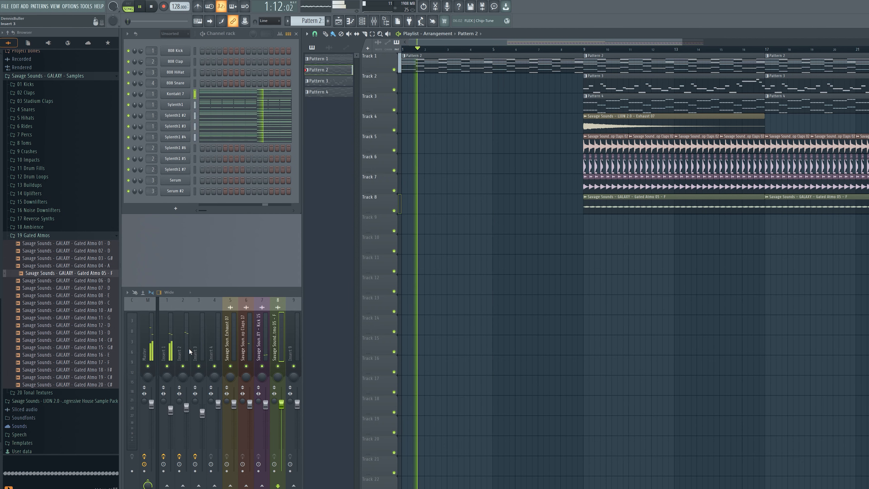
Step: Create an automation clip for the mix level of Kickstart 2 on Insert 1
{"action": "left_click", "coordinate": [166, 342]}
{"action": "right_click", "coordinate": [867, 314]}
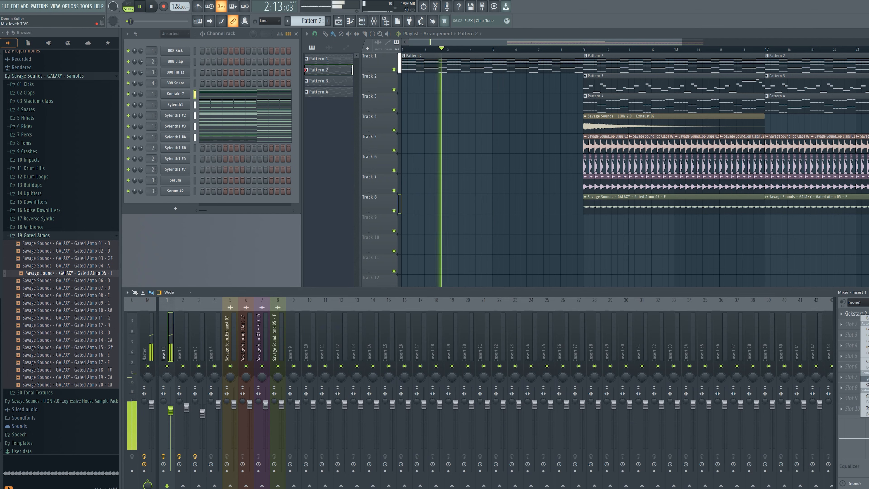
{"action": "left_click", "coordinate": [867, 385]}
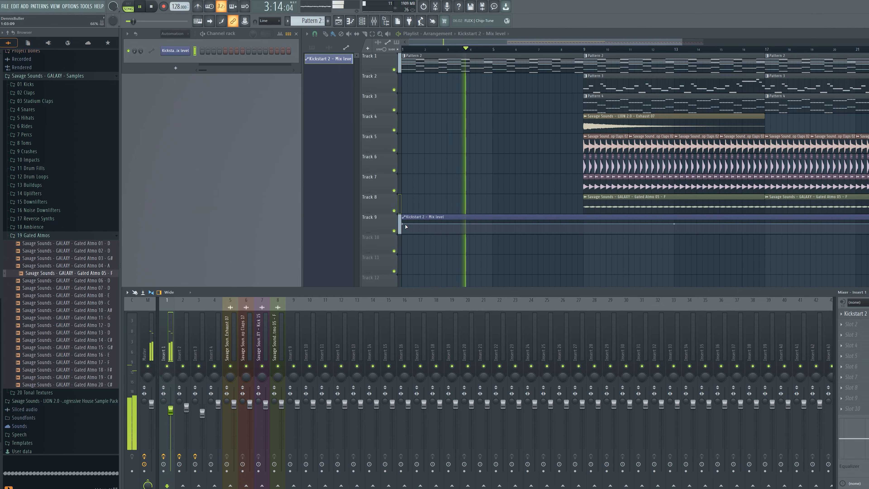
Step: Shape the Kickstart 2 mix level automation to hold 0% until bar 9 and rise to the original level at the drop
{"action": "right_click", "coordinate": [406, 227]}
{"action": "left_click", "coordinate": [429, 323]}
{"action": "left_click", "coordinate": [583, 226]}
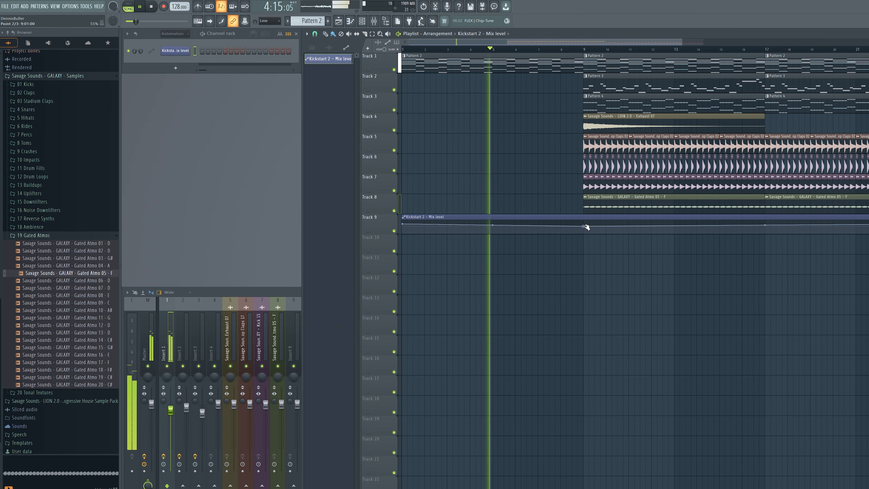
{"action": "right_click", "coordinate": [584, 226]}
{"action": "left_click", "coordinate": [616, 334]}
{"action": "left_click_drag", "start_coordinate": [403, 224], "coordinate": [403, 271]}
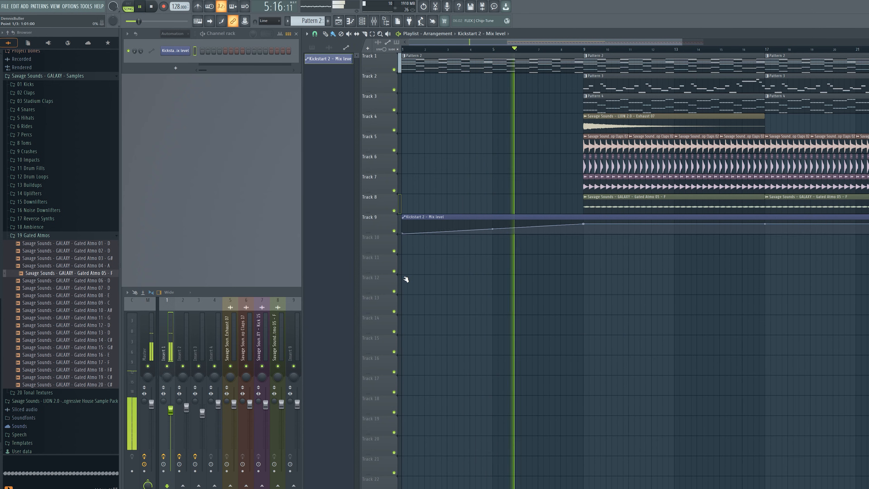
{"action": "left_click", "coordinate": [584, 233]}
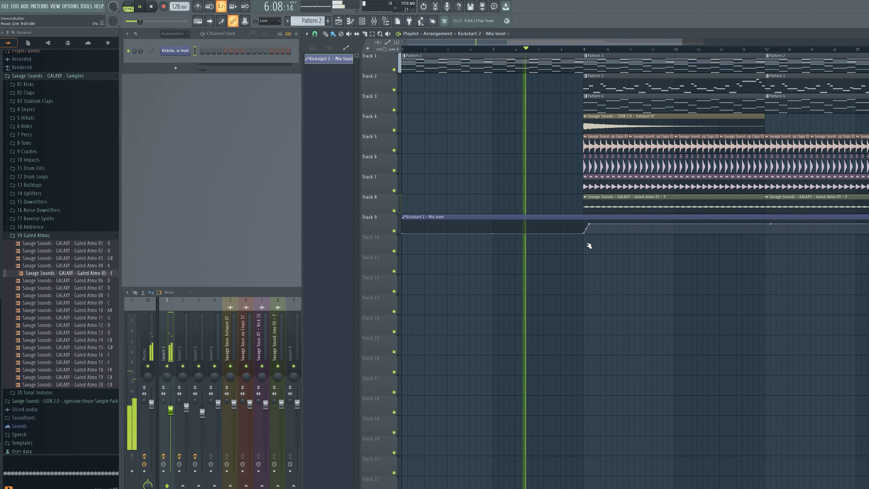
Step: Make the Kickstart 2 mix level automation jump instantly at the drop, and lower Fruity Filter's cutoff frequency on Insert 1
{"action": "right_click", "coordinate": [583, 223]}
{"action": "left_click", "coordinate": [609, 334]}
{"action": "scroll", "coordinate": [488, 147], "scroll_direction": "down", "scroll_amount": 3}
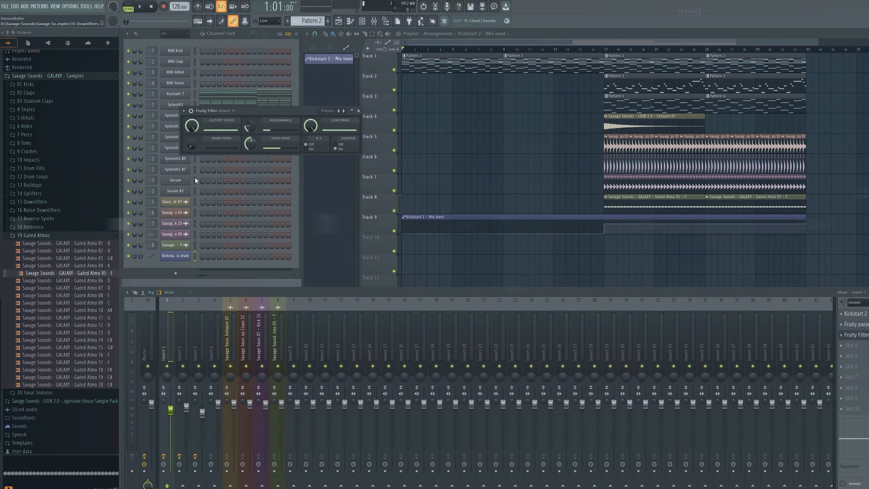
{"action": "left_click_drag", "start_coordinate": [192, 126], "coordinate": [192, 134]}
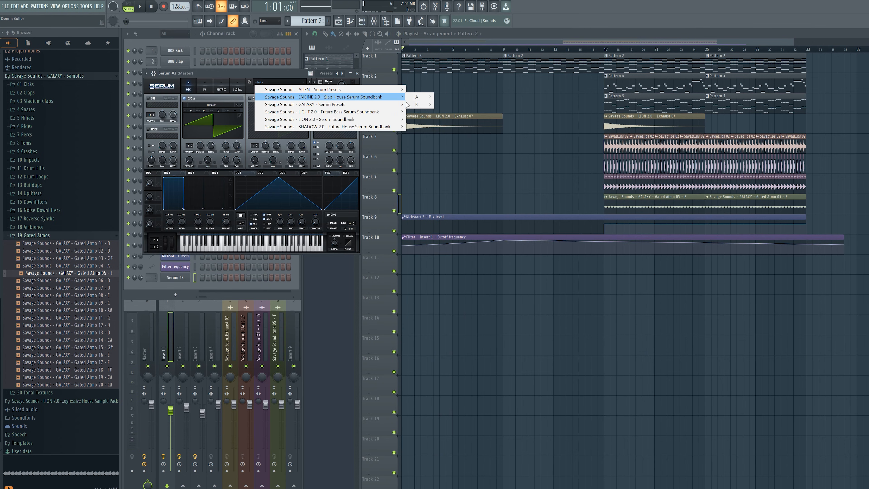
Step: Load a preset from the Savage Sounds soundbanks into Serum #3
{"action": "mouse_move", "coordinate": [408, 106]}
{"action": "left_click", "coordinate": [713, 117]}
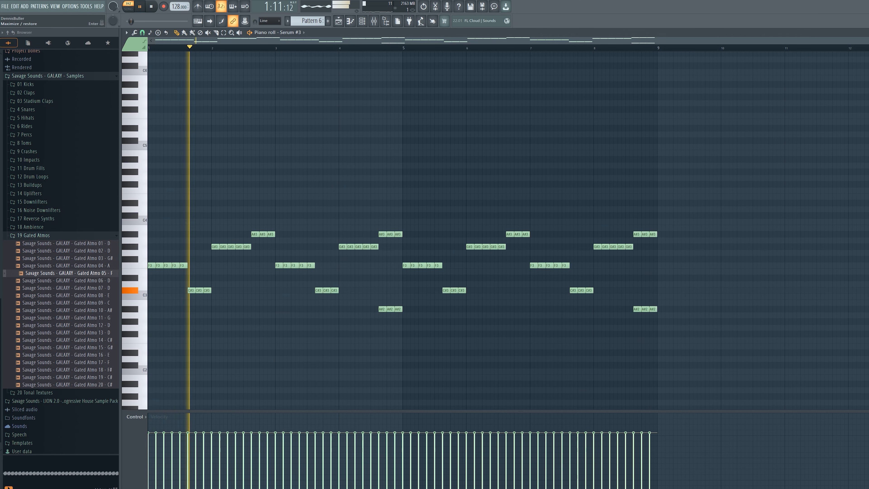
Step: Place Pattern 6 at bar 9 on Track 11 and route Serum #3 to mixer Insert 9
{"action": "key", "text": "Escape"}
{"action": "left_click_drag", "start_coordinate": [517, 161], "coordinate": [516, 271]}
{"action": "key", "text": "l"}
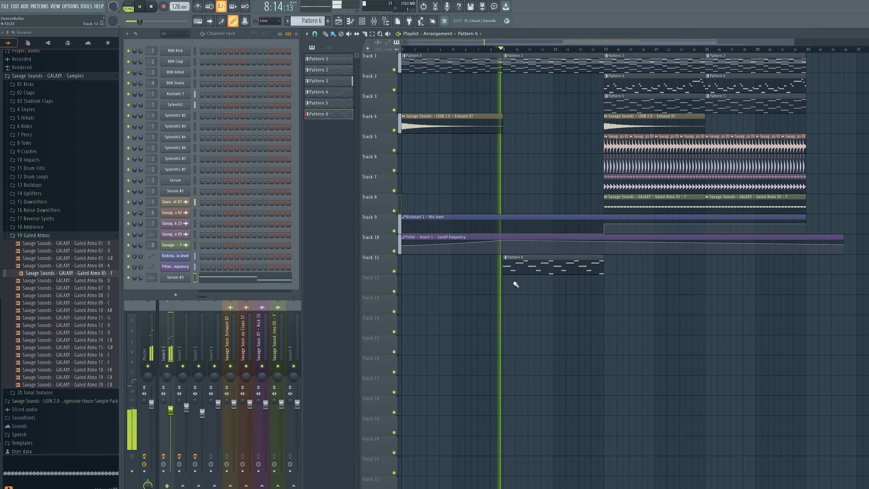
{"action": "left_click", "coordinate": [175, 277]}
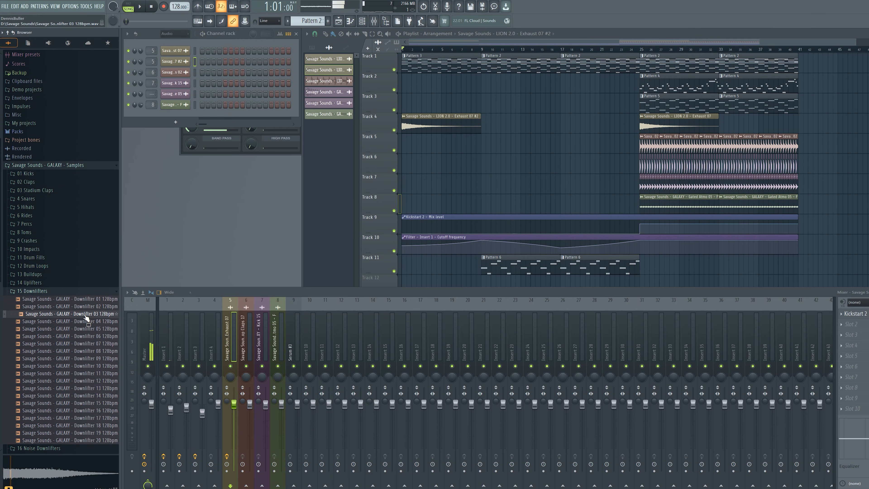
Step: Add GALAXY - Downlifter 03 128bpm at bar 1 on Track 5, play the intro and lower the clip's volume
{"action": "left_click_drag", "start_coordinate": [86, 315], "coordinate": [405, 146]}
{"action": "key", "text": "space"}
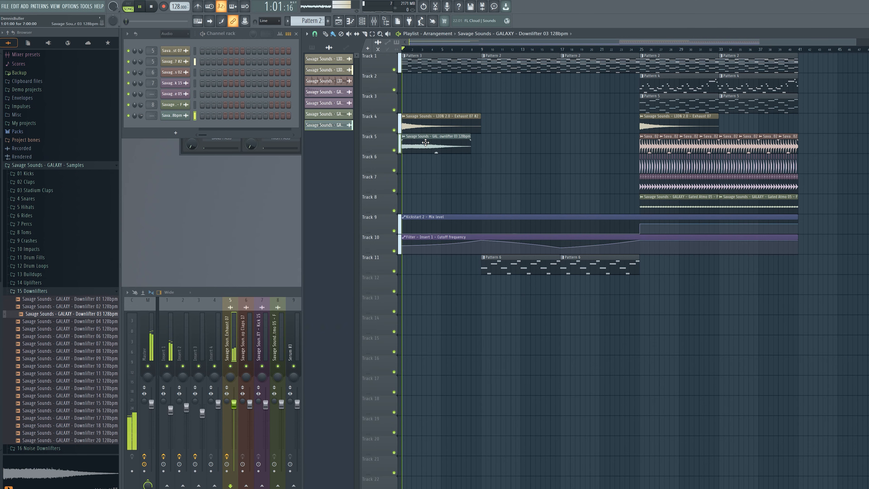
{"action": "double_click", "coordinate": [434, 146]}
{"action": "left_click_drag", "start_coordinate": [310, 103], "coordinate": [309, 122]}
{"action": "key", "text": "space"}
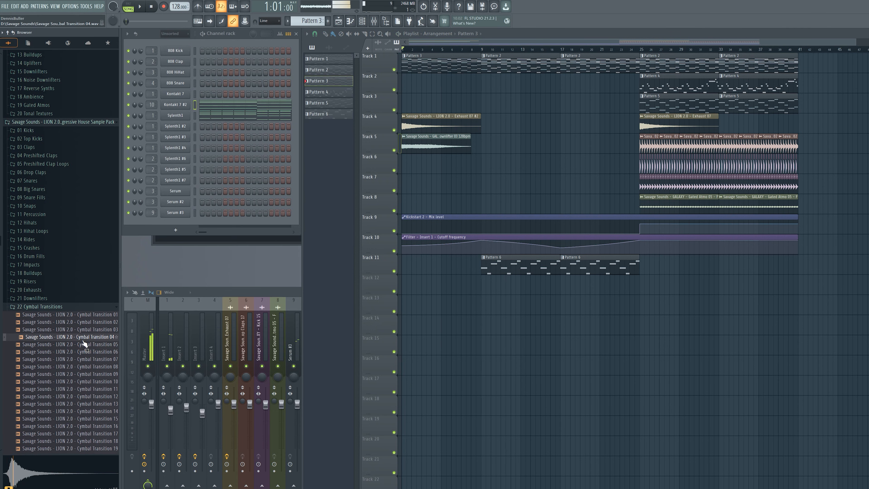
Step: Position LION 2.0 - Cymbal Transition 04 just before bar 9 on Track 7, and open the clip's settings to adjust its volume
{"action": "left_click_drag", "start_coordinate": [503, 187], "coordinate": [482, 180]}
{"action": "double_click", "coordinate": [482, 185]}
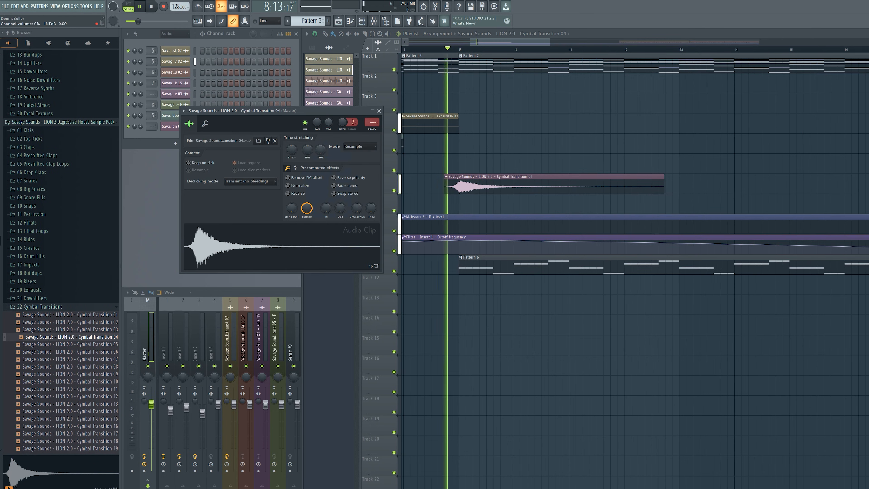
{"action": "key", "text": "space"}
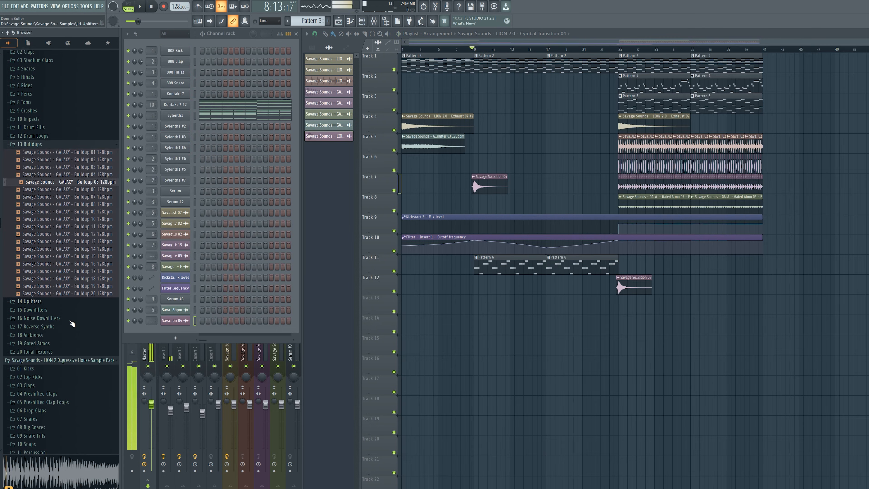
Step: Audition the GALAXY Buildup samples from 16 to 20
{"action": "left_click", "coordinate": [81, 265]}
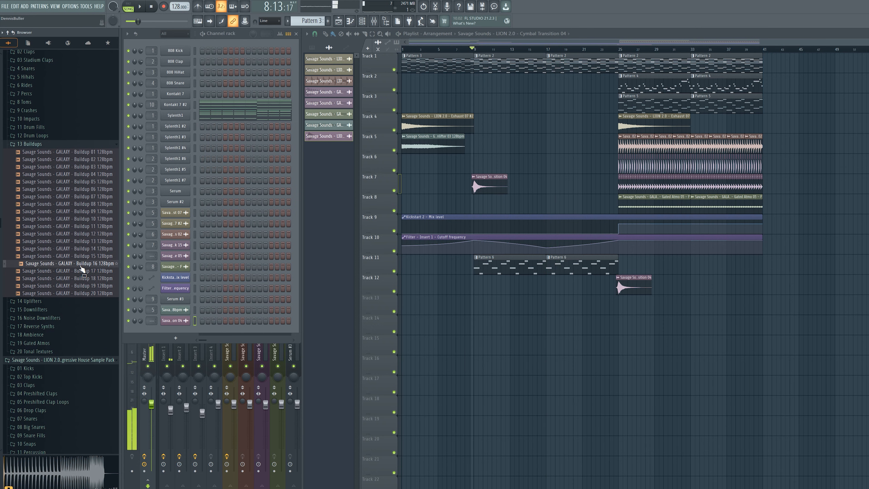
{"action": "left_click", "coordinate": [79, 280]}
{"action": "left_click", "coordinate": [83, 287]}
{"action": "left_click", "coordinate": [83, 293]}
{"action": "left_click", "coordinate": [92, 262]}
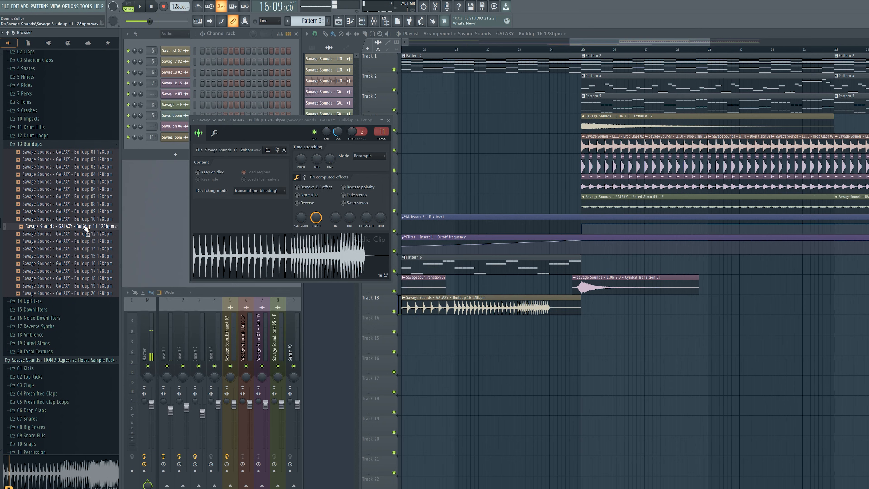
Step: Replace the buildup on Track 13 with GALAXY - Buildup 11 128bpm, and add GALAXY - Impact 05 on Track 8 at bar 17
{"action": "left_click_drag", "start_coordinate": [83, 225], "coordinate": [451, 301]}
{"action": "left_click_drag", "start_coordinate": [591, 43], "coordinate": [563, 43]}
{"action": "left_click", "coordinate": [267, 213]}
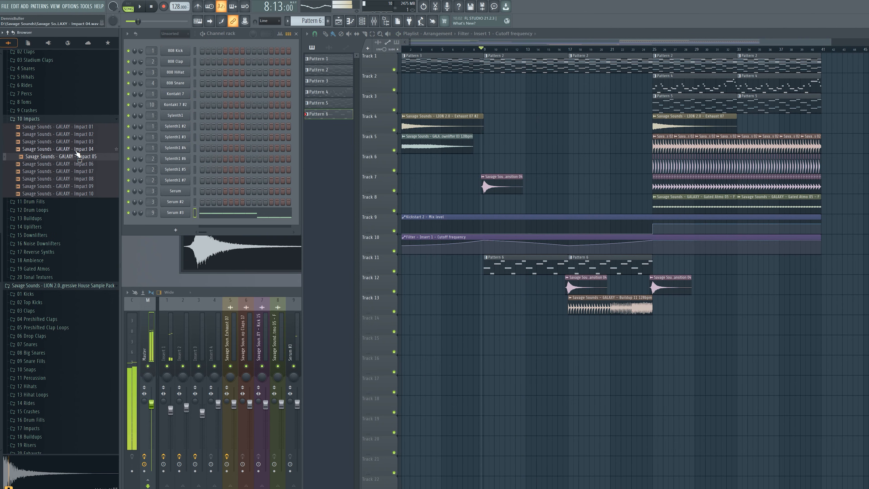
{"action": "left_click_drag", "start_coordinate": [77, 158], "coordinate": [568, 202]}
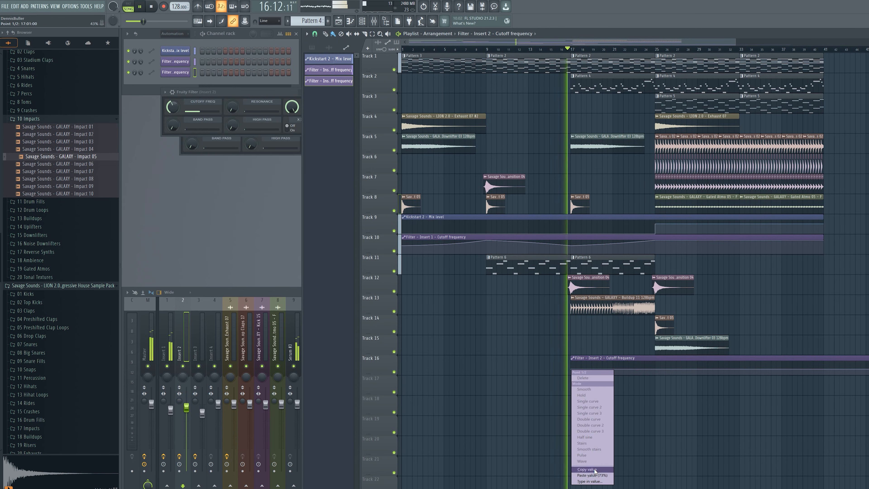
Step: Shape the Insert 2 filter cutoff automation on Track 16 to rise from bar 17 up to the drop at bar 25
{"action": "left_click", "coordinate": [657, 378]}
{"action": "right_click", "coordinate": [655, 369]}
{"action": "left_click_drag", "start_coordinate": [656, 369], "coordinate": [656, 360]}
Step: Cut the Insert 2 cutoff automation at bar 41, delete the surplus piece and close the open filter windows
{"action": "mouse_move", "coordinate": [824, 369]}
{"action": "left_mouse_down"}
{"action": "mouse_move", "coordinate": [826, 354]}
{"action": "mouse_move", "coordinate": [828, 376]}
{"action": "left_mouse_up"}
{"action": "left_click", "coordinate": [326, 34]}
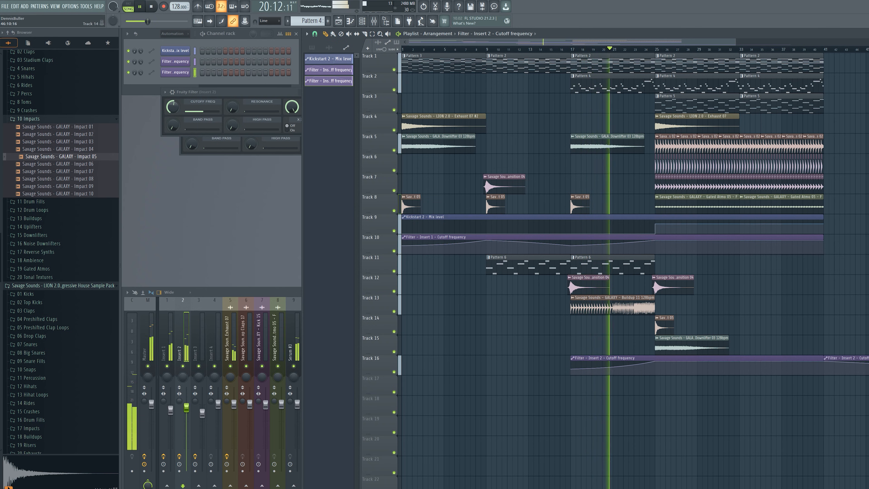
{"action": "right_click", "coordinate": [850, 365]}
{"action": "left_click", "coordinate": [278, 90]}
{"action": "left_click", "coordinate": [338, 92]}
{"action": "left_click", "coordinate": [176, 41]}
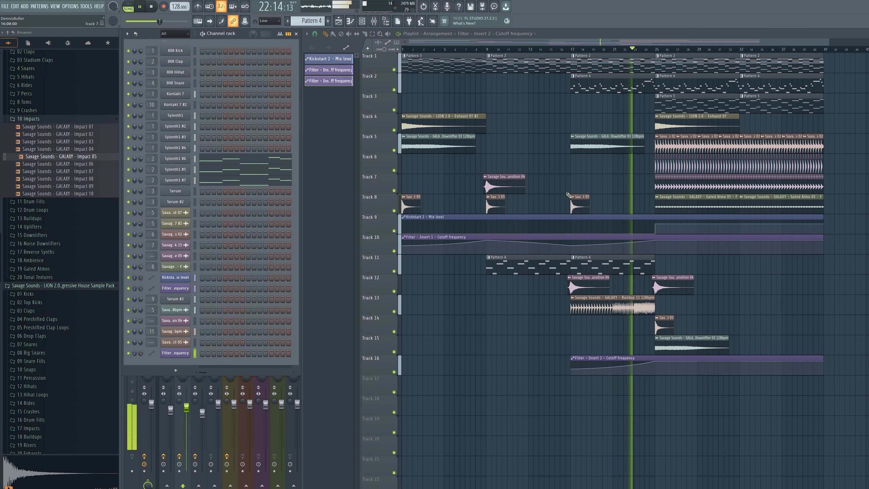
Step: Open the Buildup 11 clip's settings, add a GALAXY drum fill on Track 17 ahead of the bar 25 drop and play the transition
{"action": "double_click", "coordinate": [616, 303]}
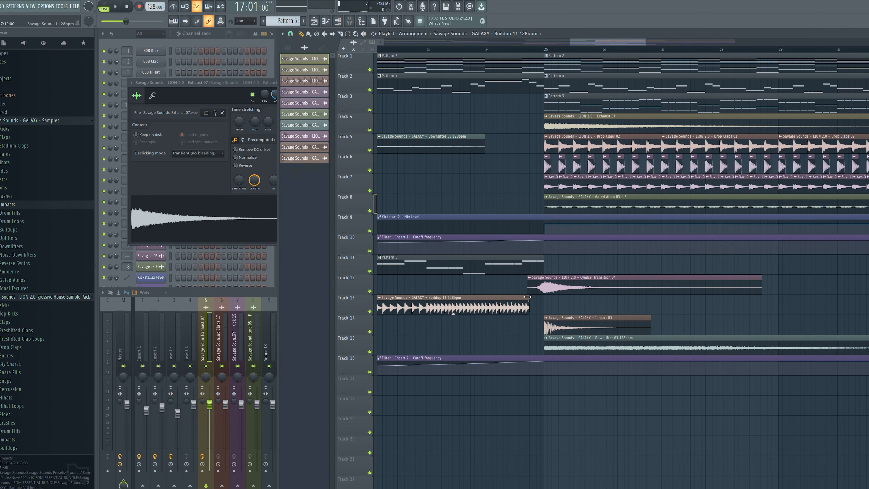
{"action": "left_click", "coordinate": [10, 212]}
{"action": "left_click_drag", "start_coordinate": [46, 294], "coordinate": [530, 386]}
{"action": "key", "text": "space"}
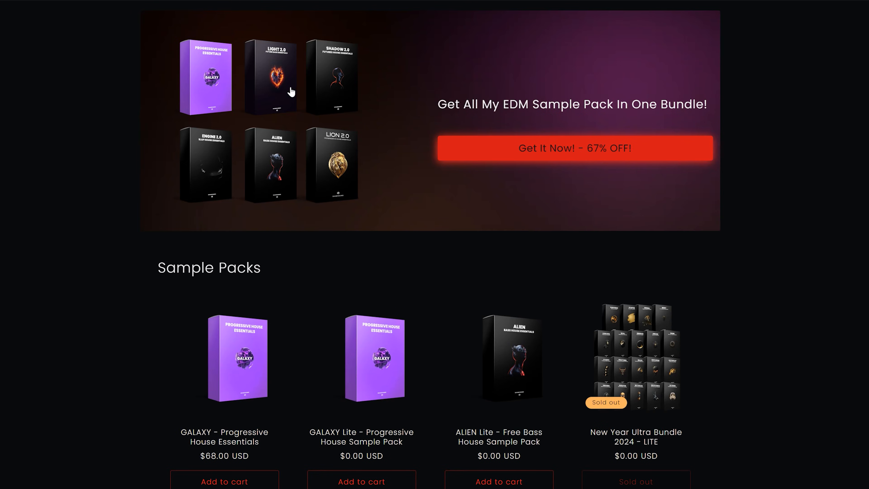
Step: Open the discounted EDM sample pack bundle's page and review its contents and pricing
{"action": "left_click", "coordinate": [535, 162]}
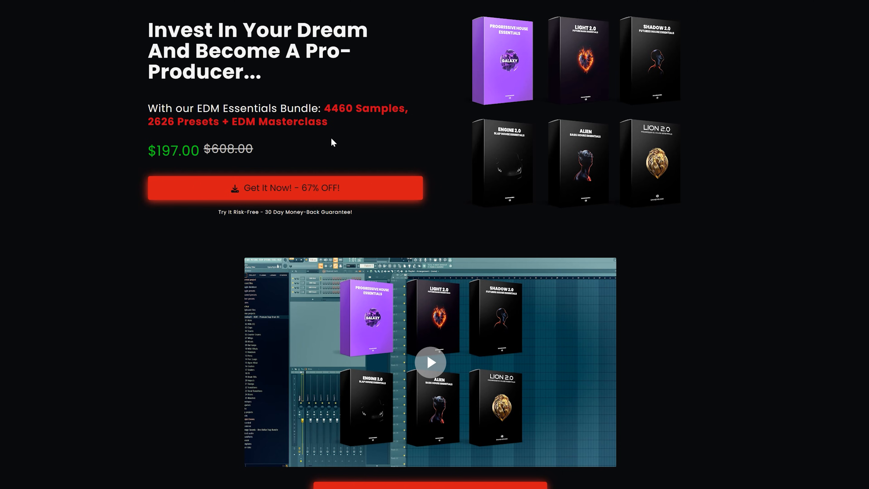
{"action": "scroll", "coordinate": [239, 98], "scroll_direction": "down", "scroll_amount": 10}
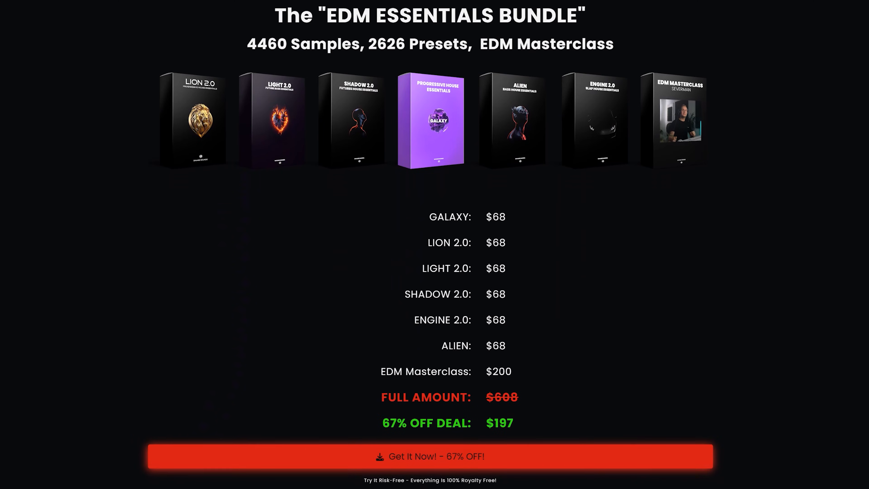